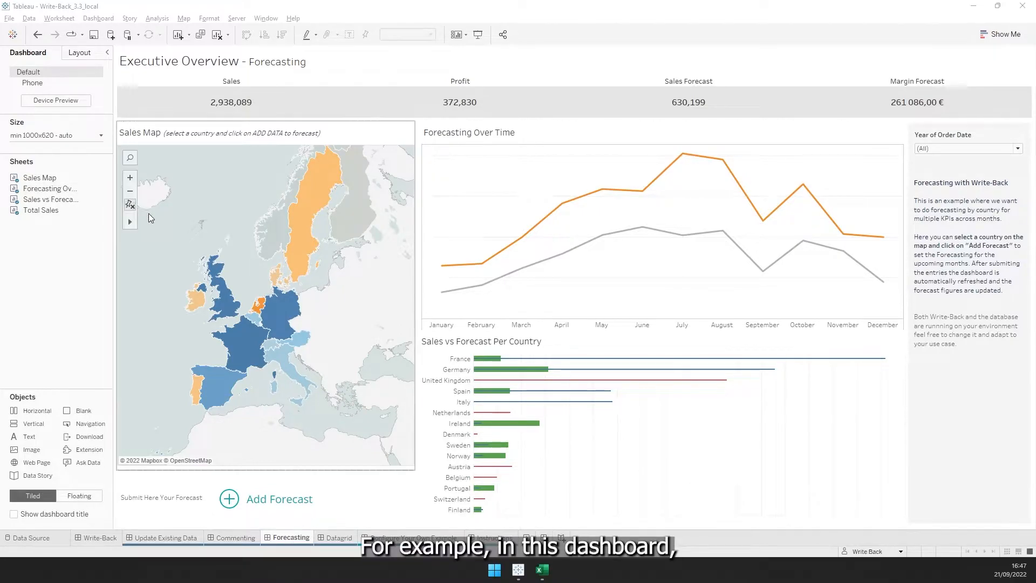
left_click(166, 268)
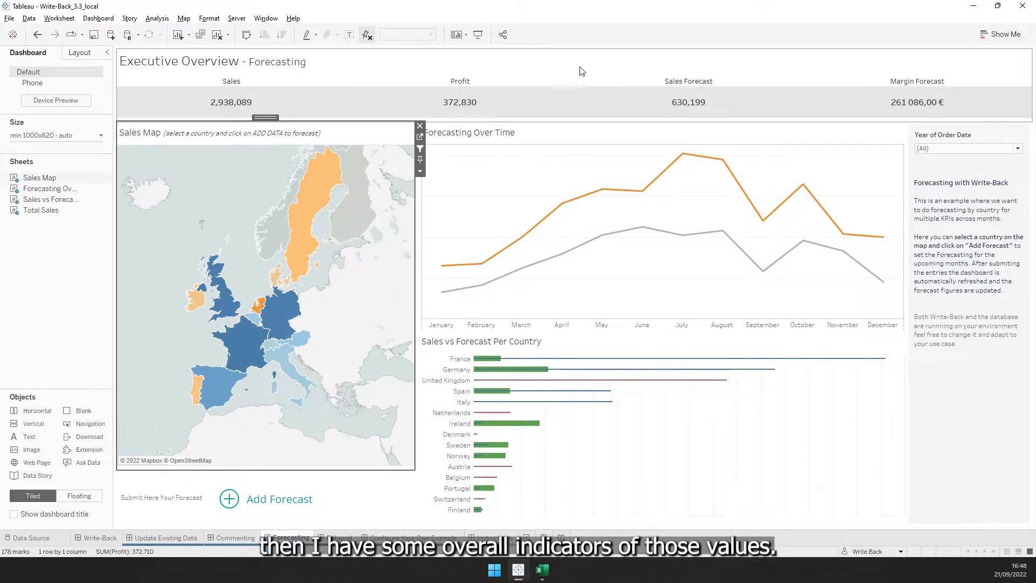
left_click(812, 62)
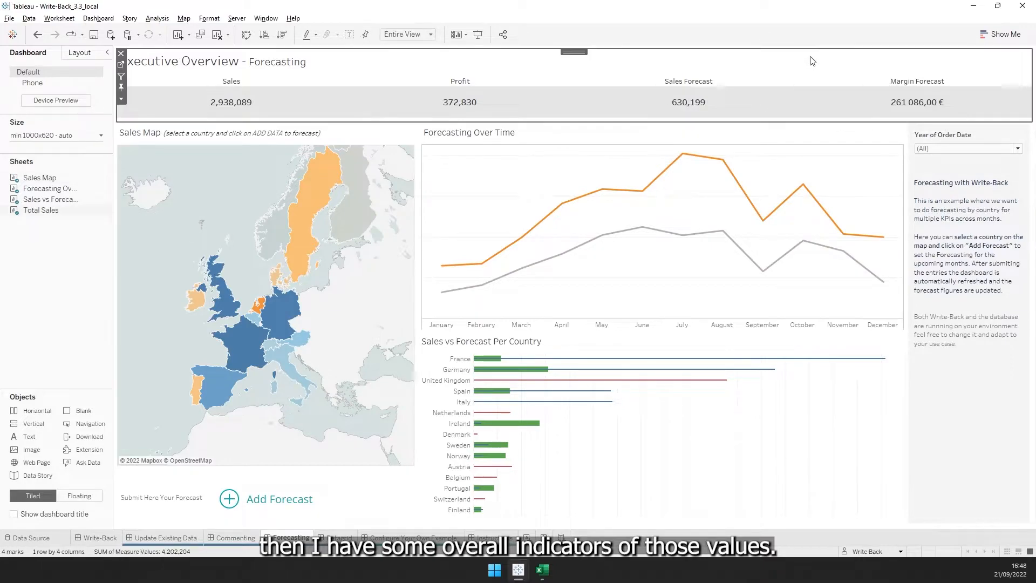
left_click(89, 333)
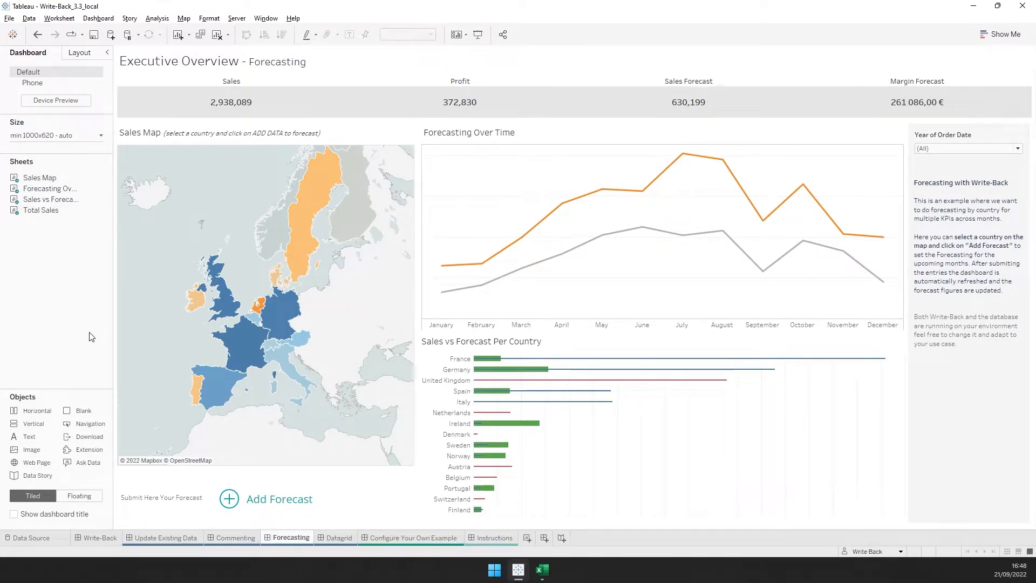
Step: Select Portugal on the Sales Map and open its Add Forecast form
left_click(263, 485)
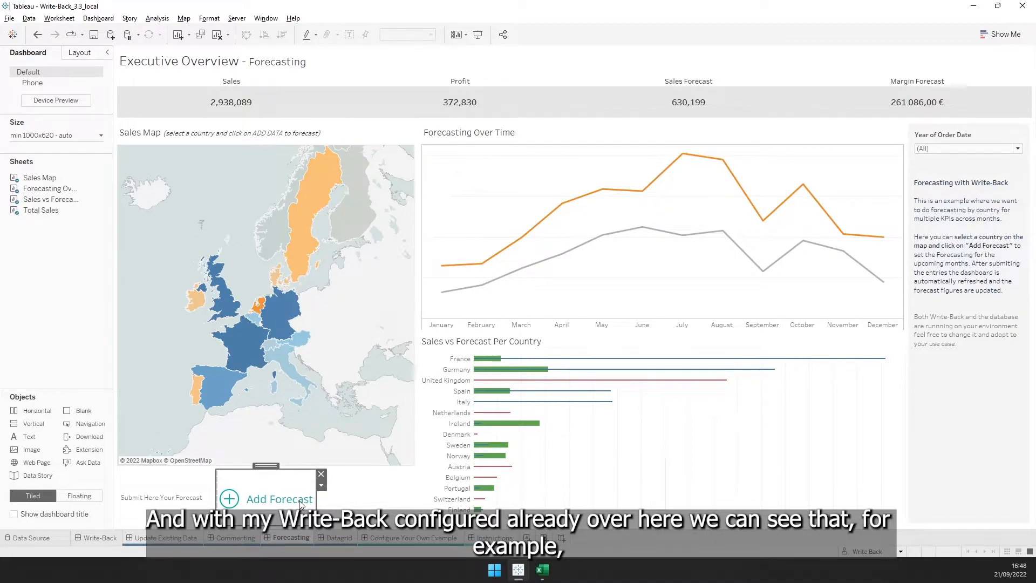
left_click(198, 391)
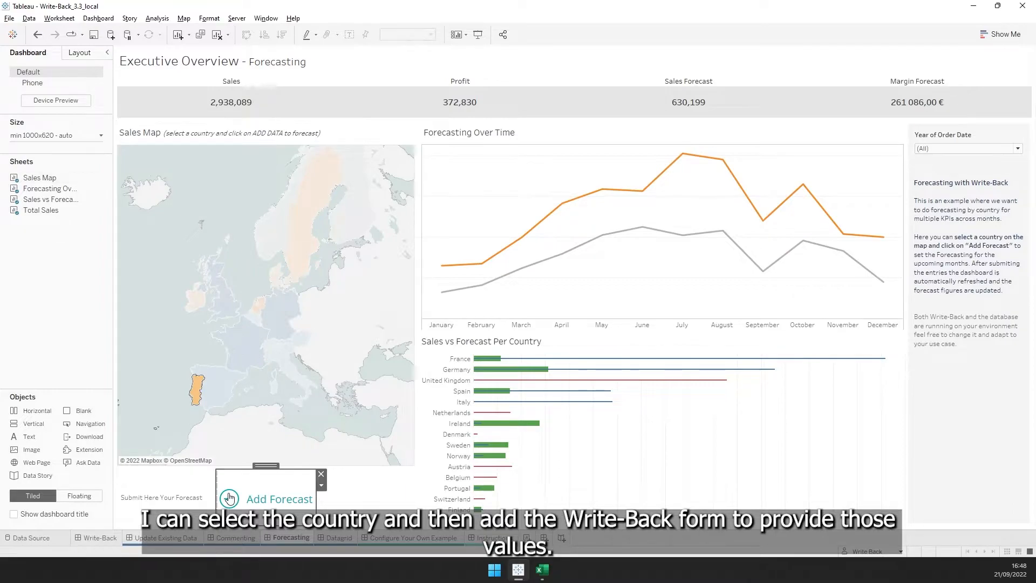
left_click(230, 497)
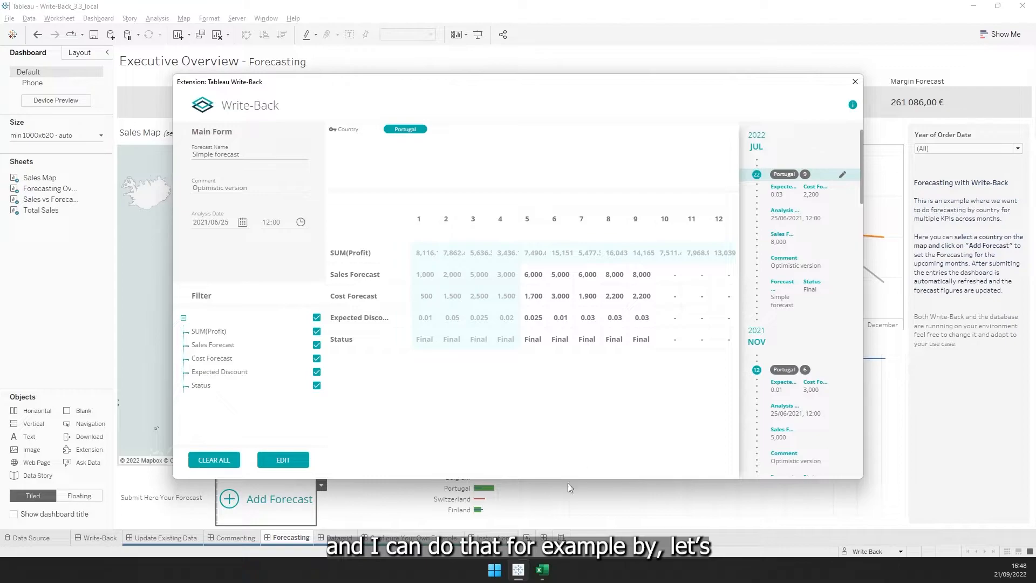
Step: Switch to the Excel workbook Book2, copy the forecast values in B3:D6, and return to the Write-Back form
left_click(546, 571)
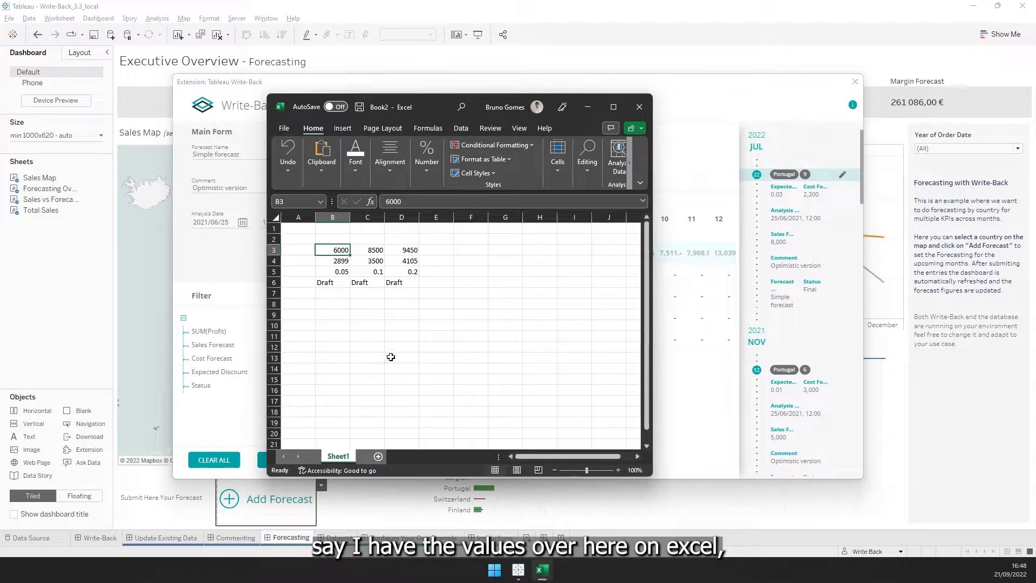
left_click(389, 315)
left_click_drag(337, 250, 400, 281)
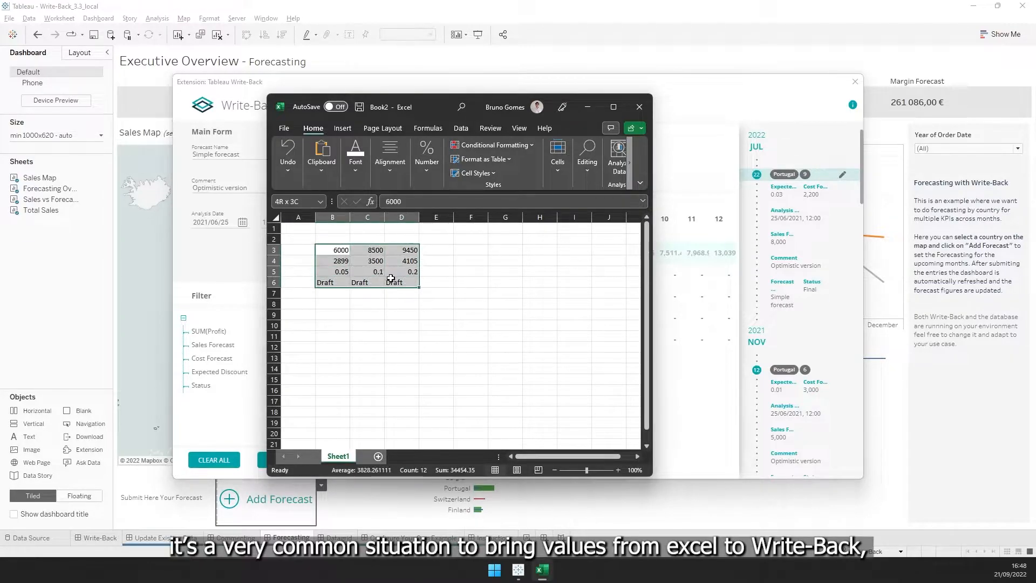
key("ctrl+c")
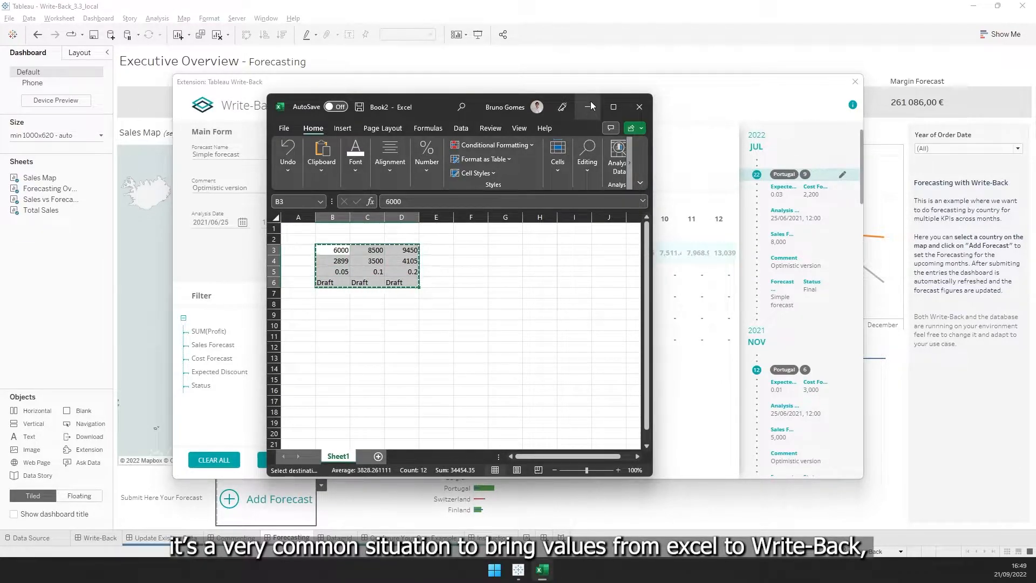
left_click(588, 107)
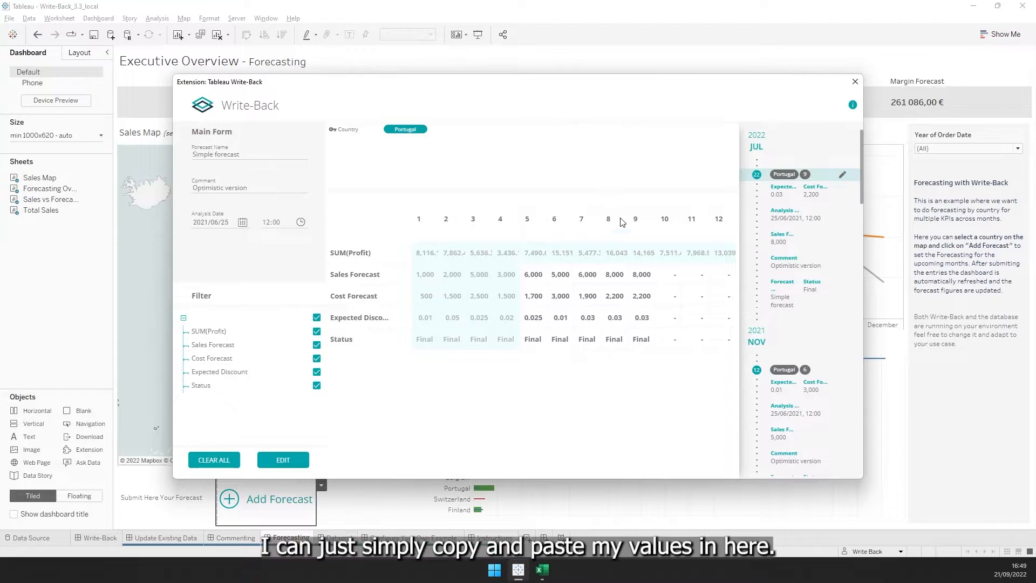
Step: Paste the copied values into months 10 to 12, starting at Sales Forecast, and submit the edited forecast
left_click(671, 276)
key("ctrl+v")
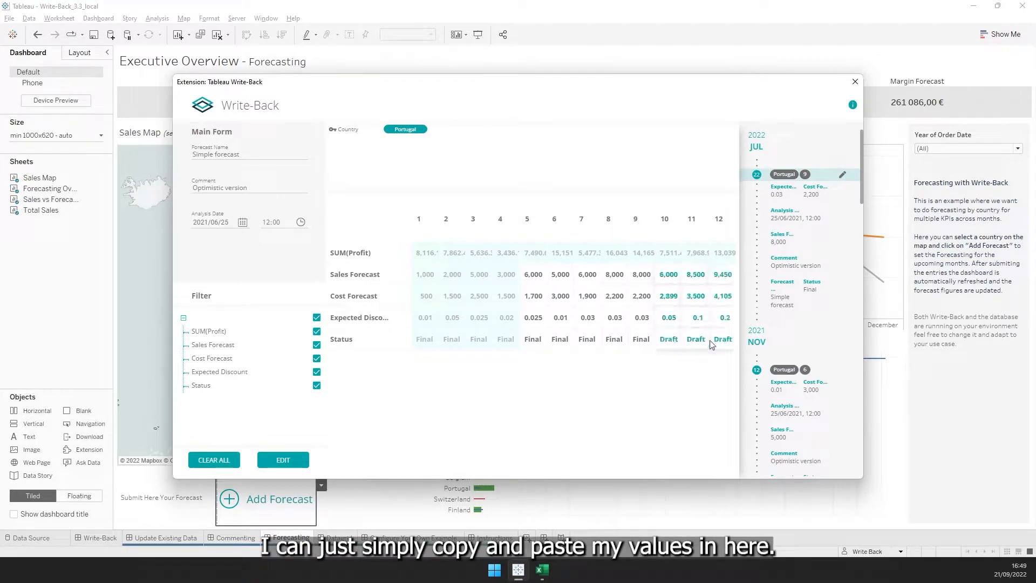
double_click(667, 275)
left_click(708, 368)
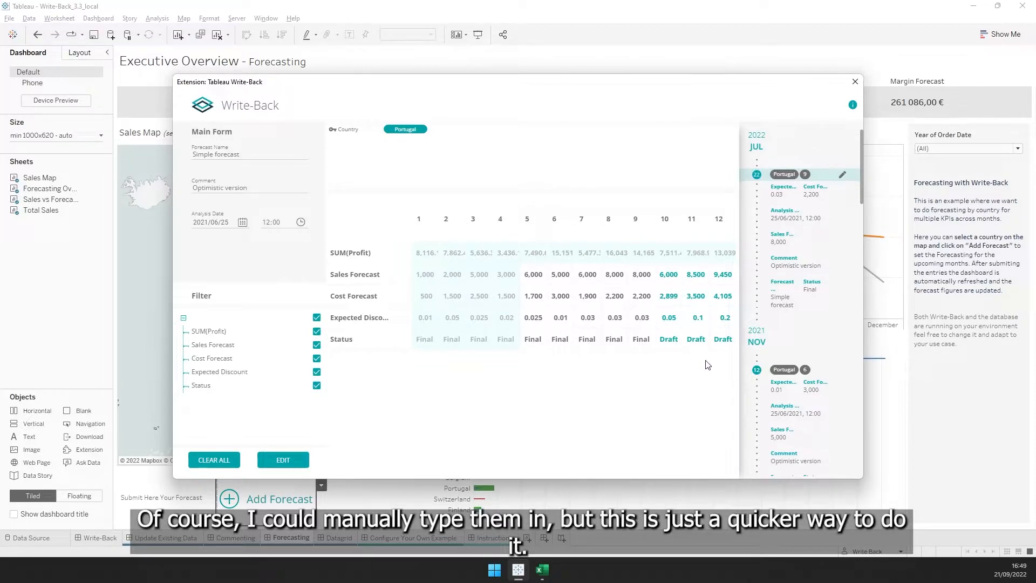
left_click(283, 461)
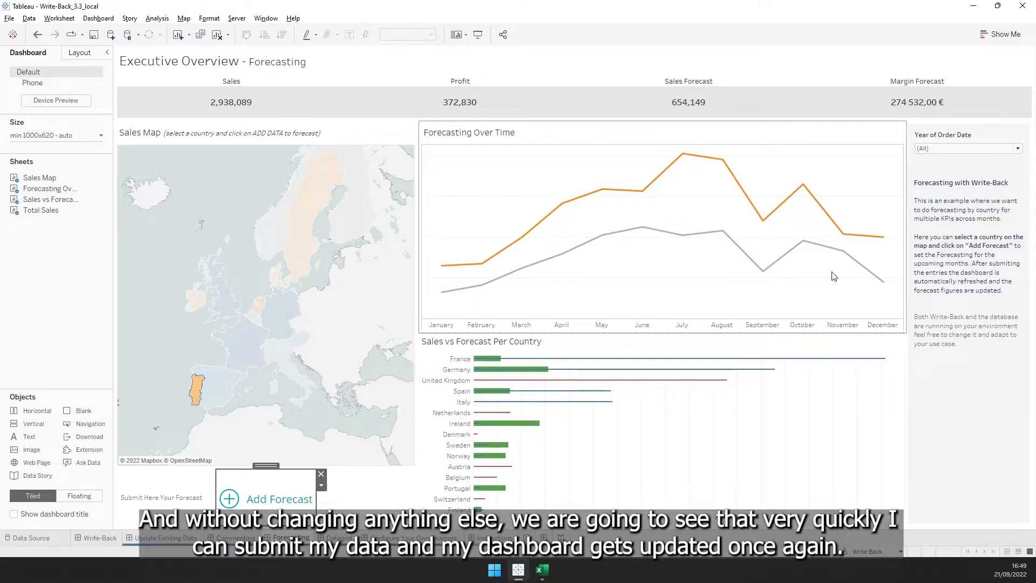
Step: Reopen Portugal's forecast form to review the submitted entries, and close it
left_click(231, 500)
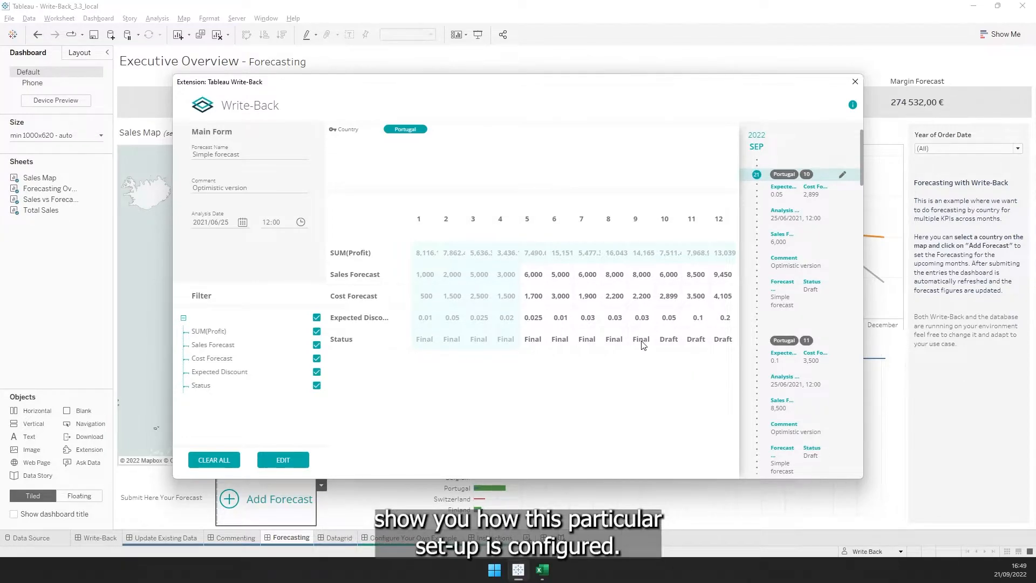
mouse_move(764, 342)
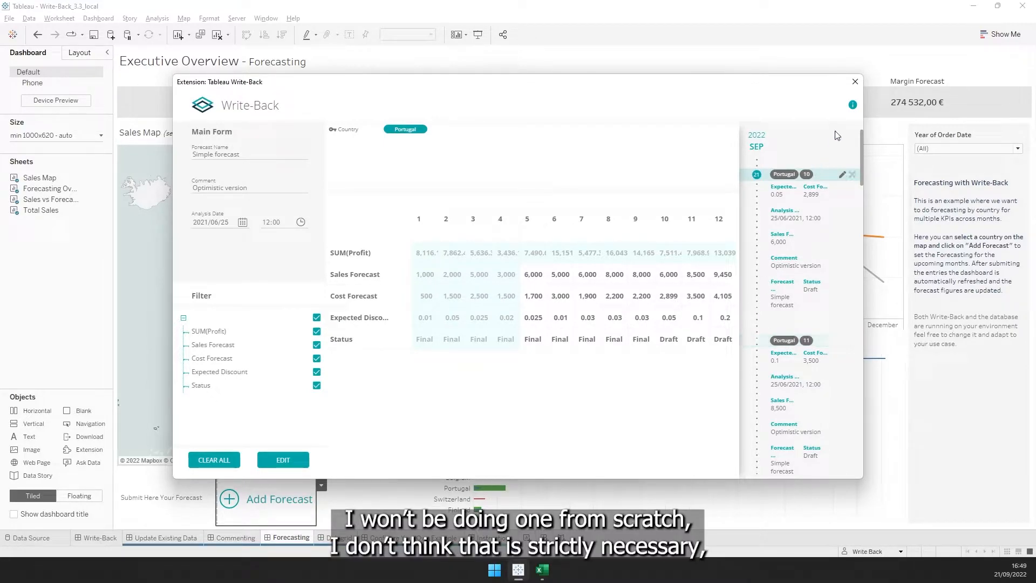
left_click(856, 81)
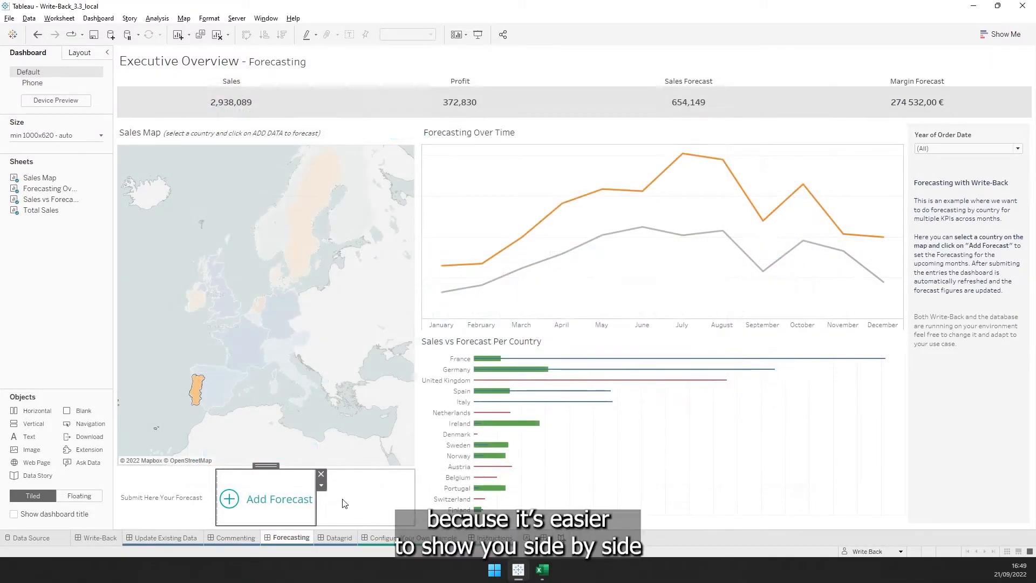
Step: Open the Add Forecast extension's configuration and examine its source worksheet and the Country dataset field
left_click(323, 488)
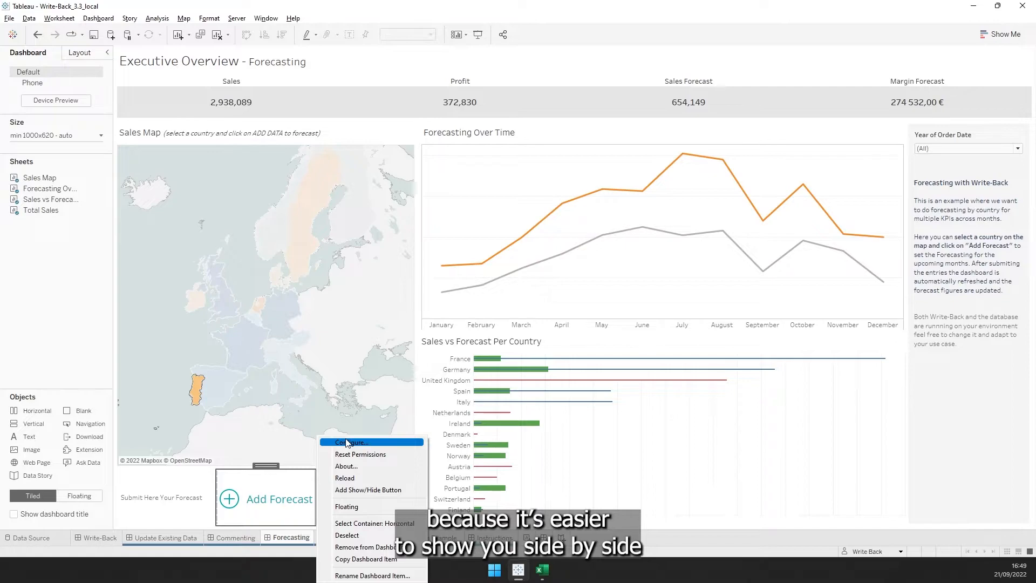
left_click(347, 443)
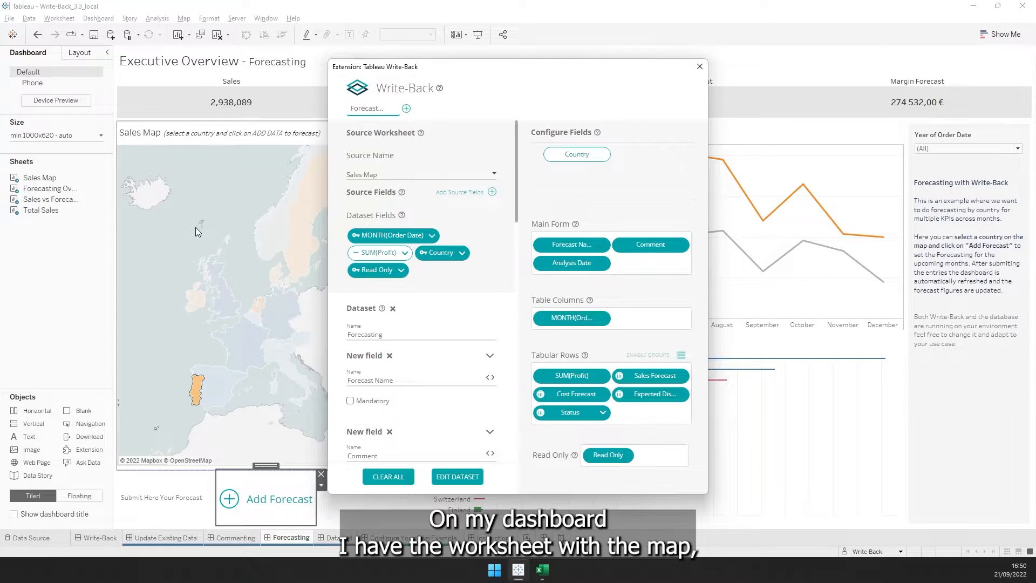
left_click(405, 174)
left_click(405, 174)
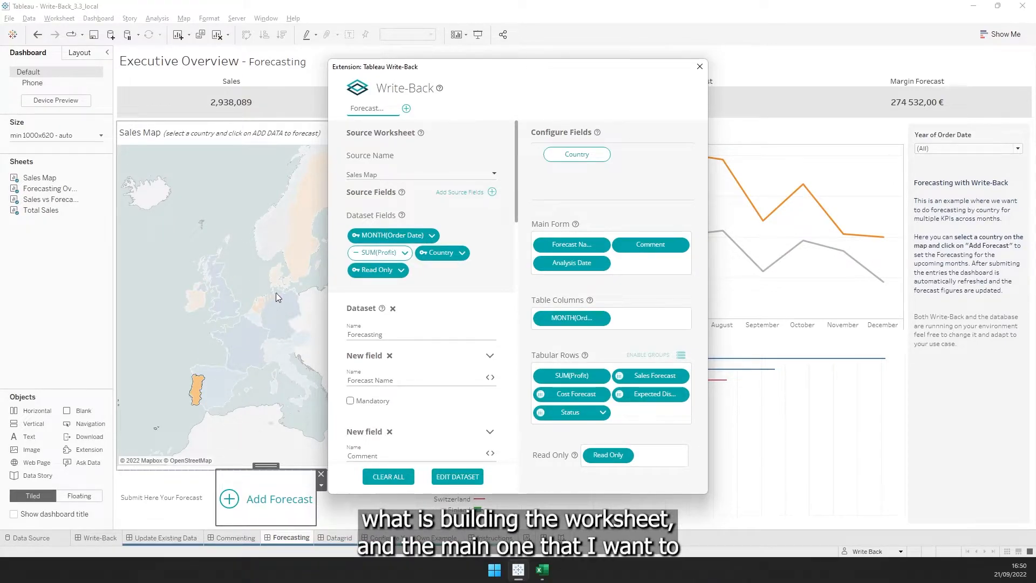
double_click(439, 253)
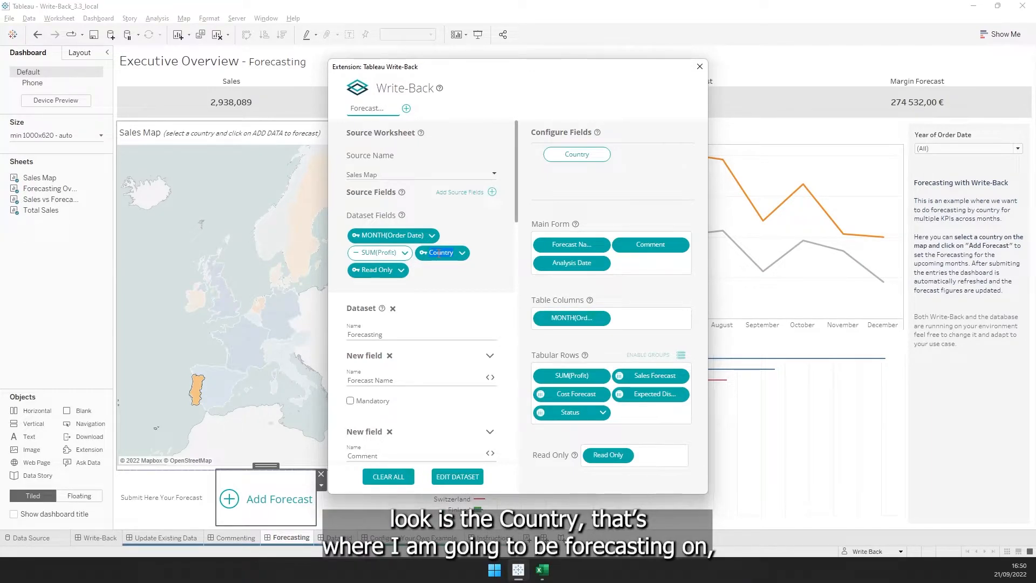
left_click(580, 140)
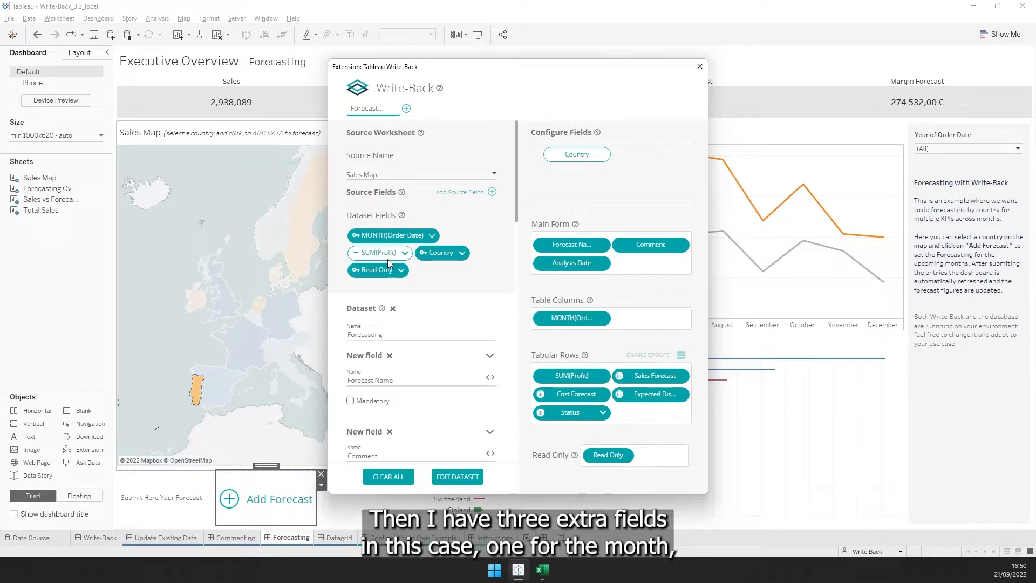
Step: Examine the MONTH(Order Date), SUM(Profit) and Read Only dataset fields, including SUM(Profit)'s field type options, and close the configuration
left_click_drag(362, 235, 409, 236)
left_click(408, 235)
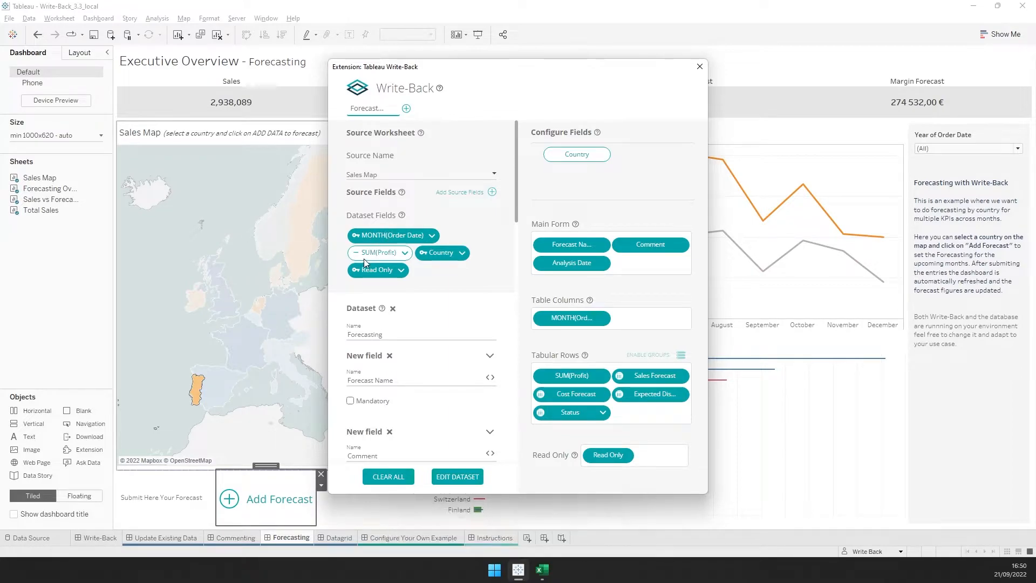
left_click(405, 252)
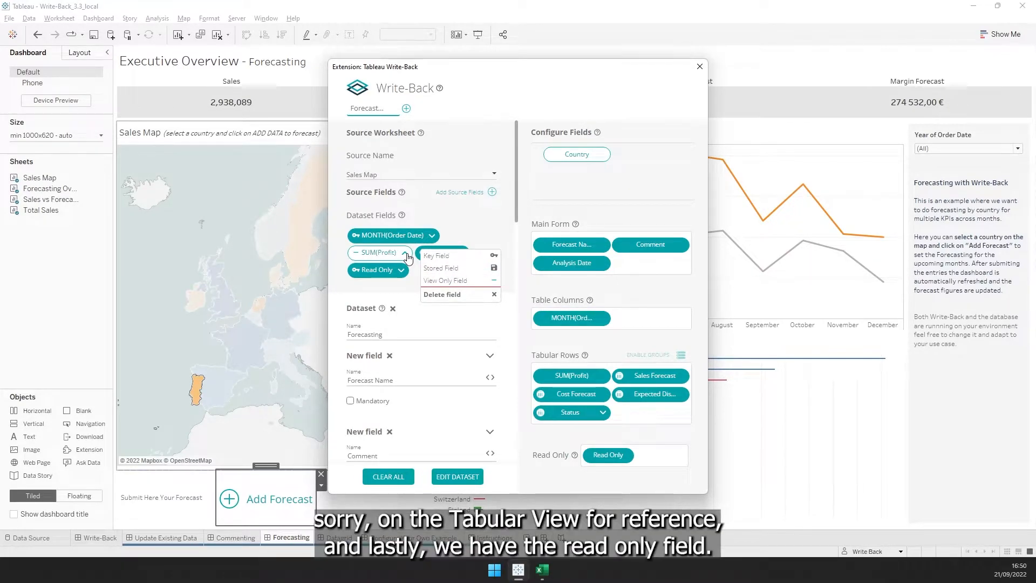
left_click(406, 253)
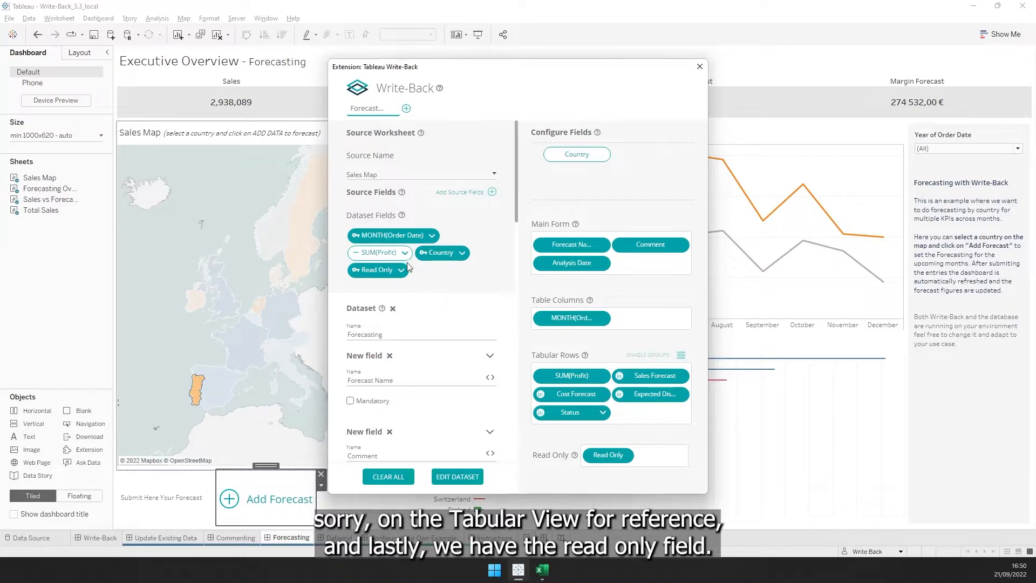
left_click_drag(362, 270, 374, 271)
left_click(700, 66)
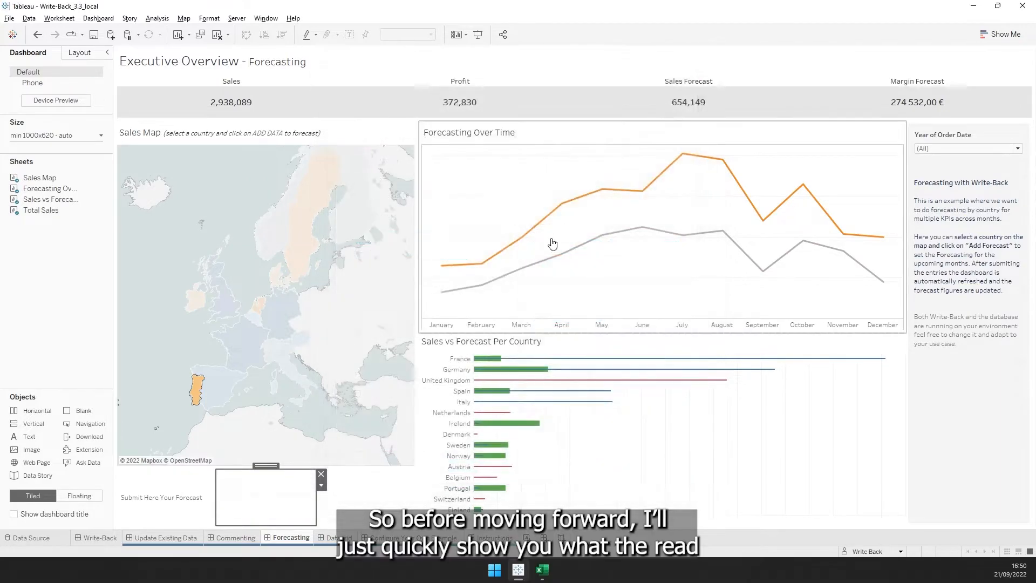
Step: Open the Sales Map worksheet from the Forecasting dashboard to inspect its fields
left_click(408, 137)
left_click(420, 140)
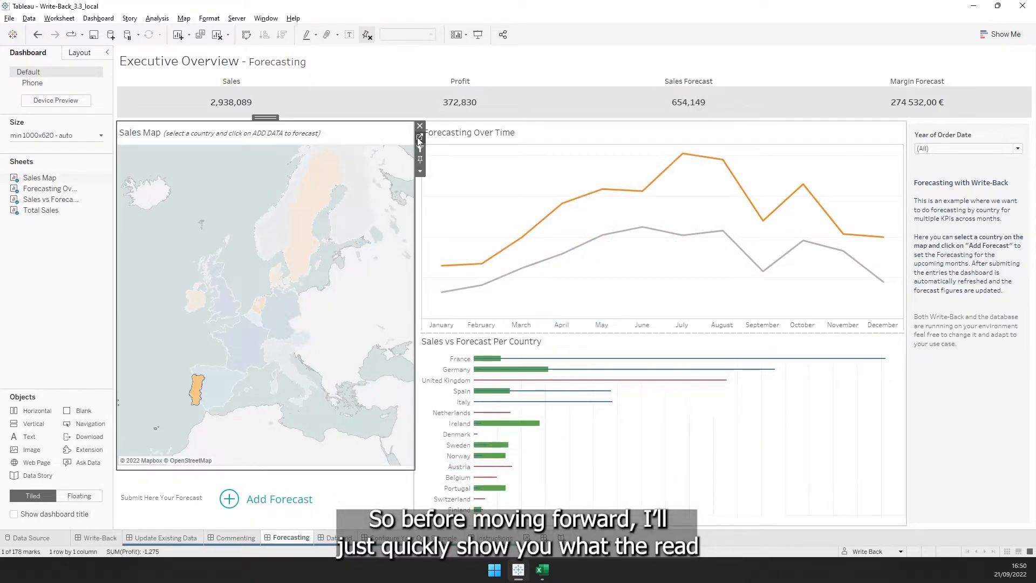
left_click(420, 139)
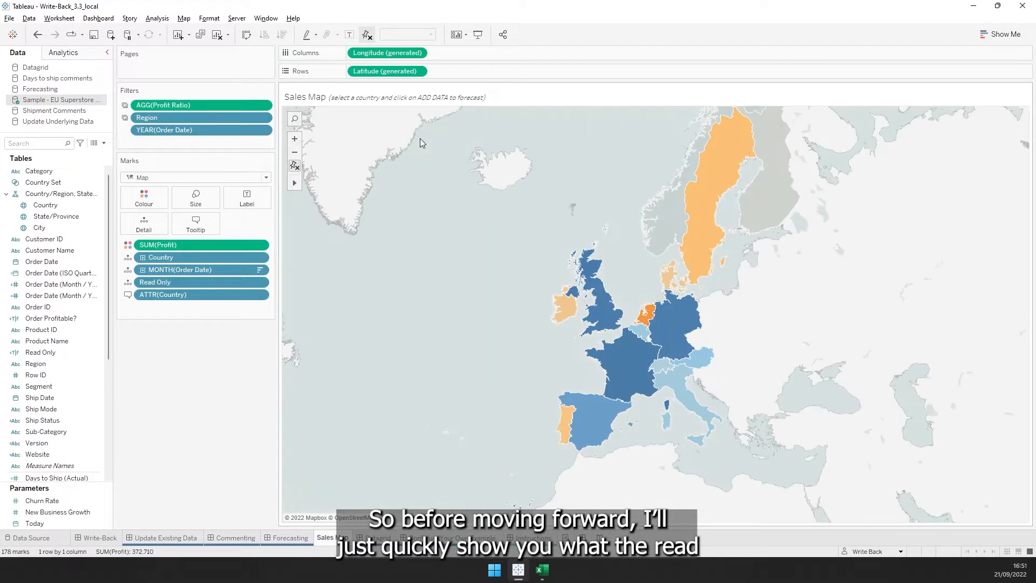
mouse_move(581, 420)
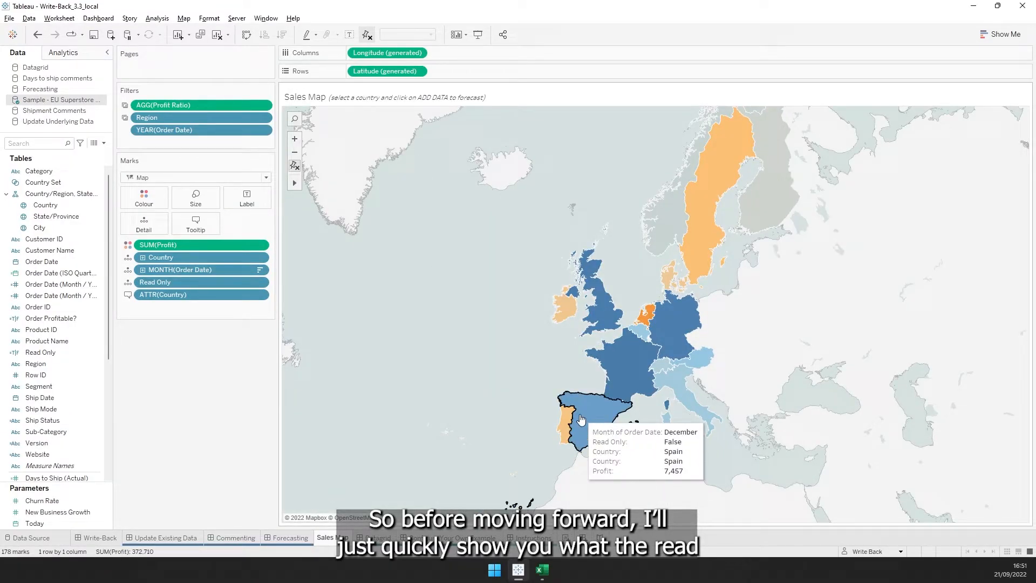
Step: Search the data fields for "read", view the formula of the Read Only calculated field, and close it without editing
scroll(71, 373, "down", 4)
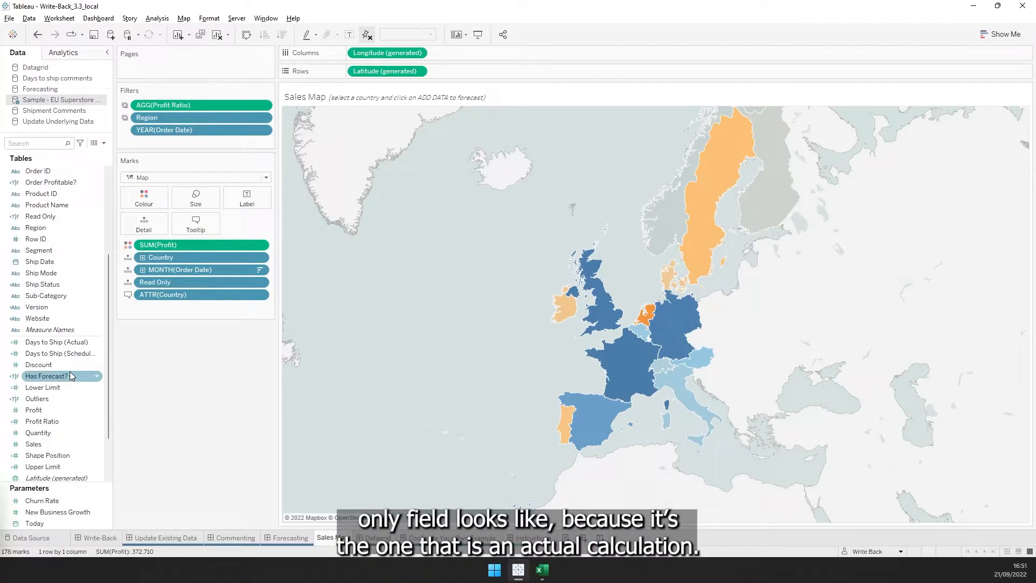
scroll(70, 371, "down", 2)
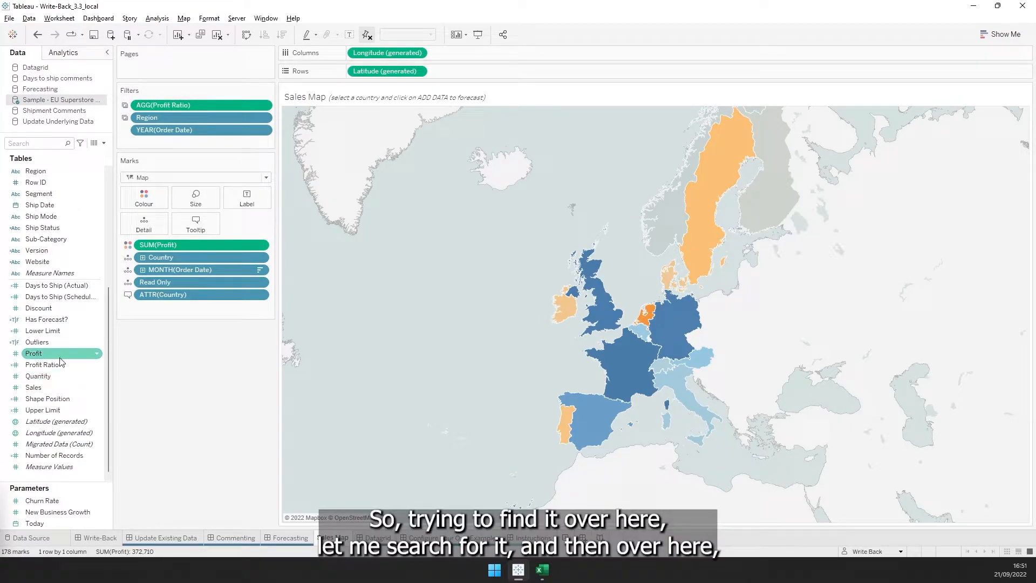
scroll(48, 194, "up", 1)
left_click(48, 144)
type("read")
left_click(46, 171)
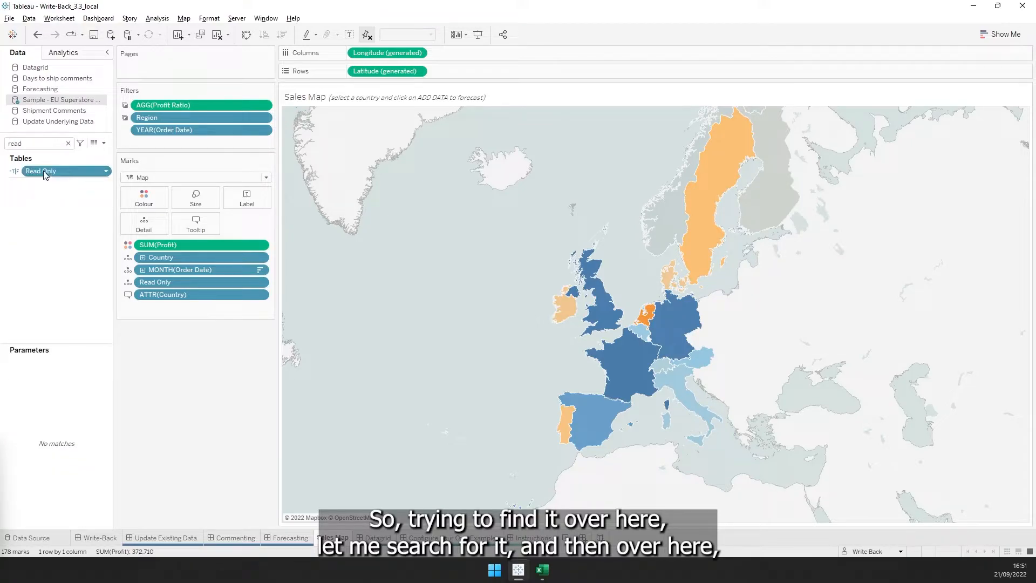
right_click(46, 171)
left_click(79, 235)
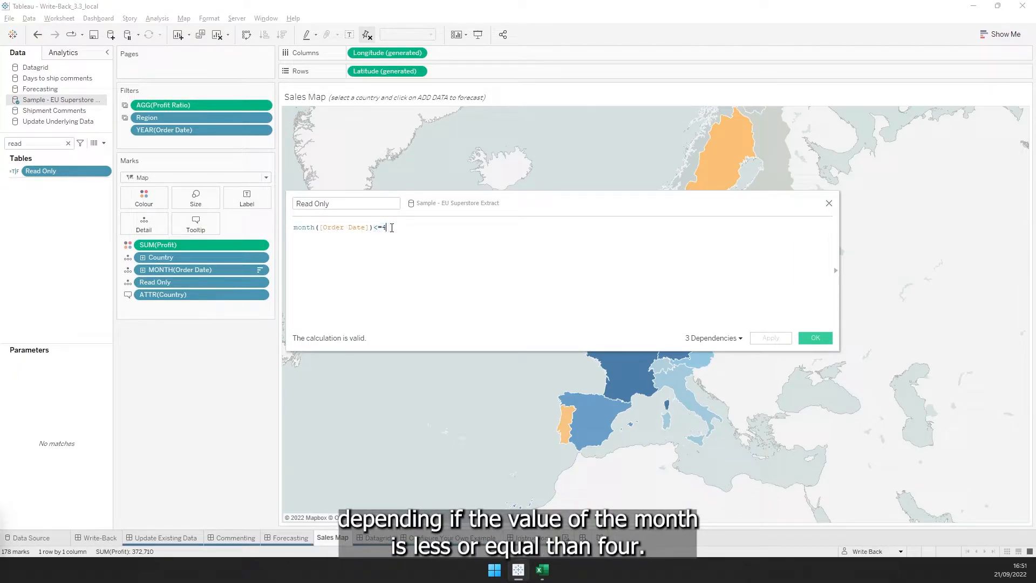
left_click(829, 204)
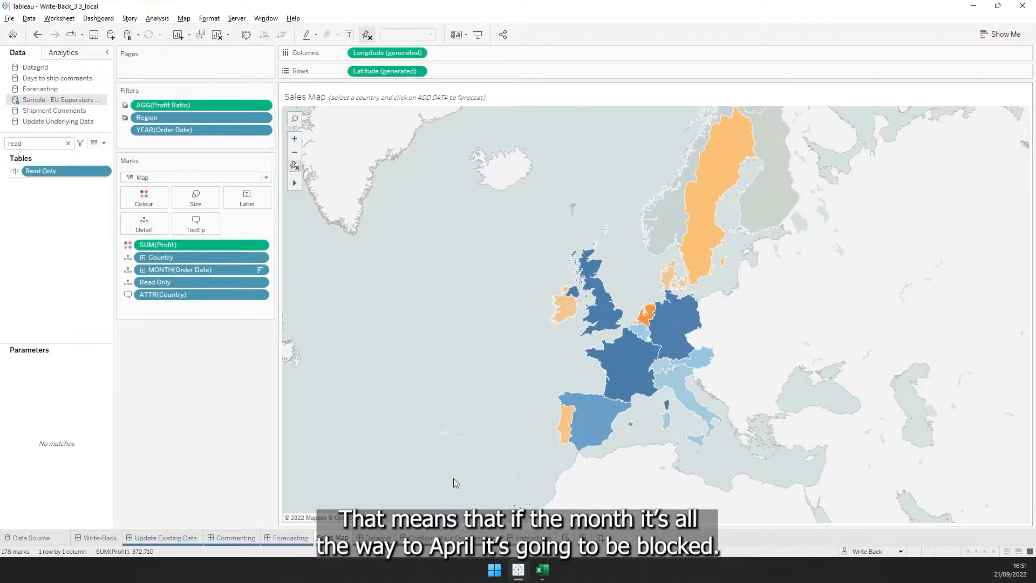
Step: Return to the Forecasting dashboard, check the locked months in Portugal's forecast form, and close the form
left_click(288, 540)
left_click(229, 499)
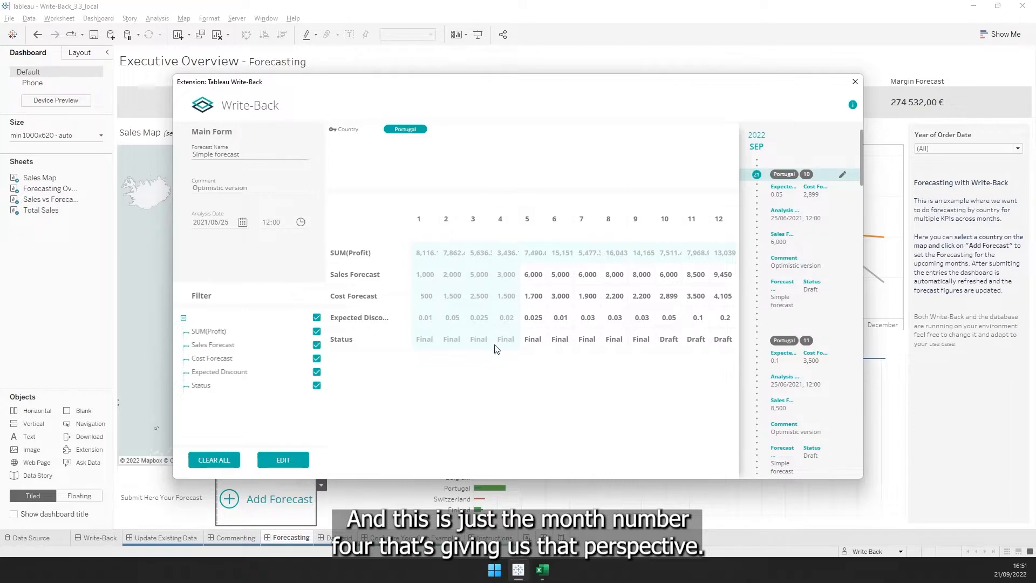
left_click(855, 81)
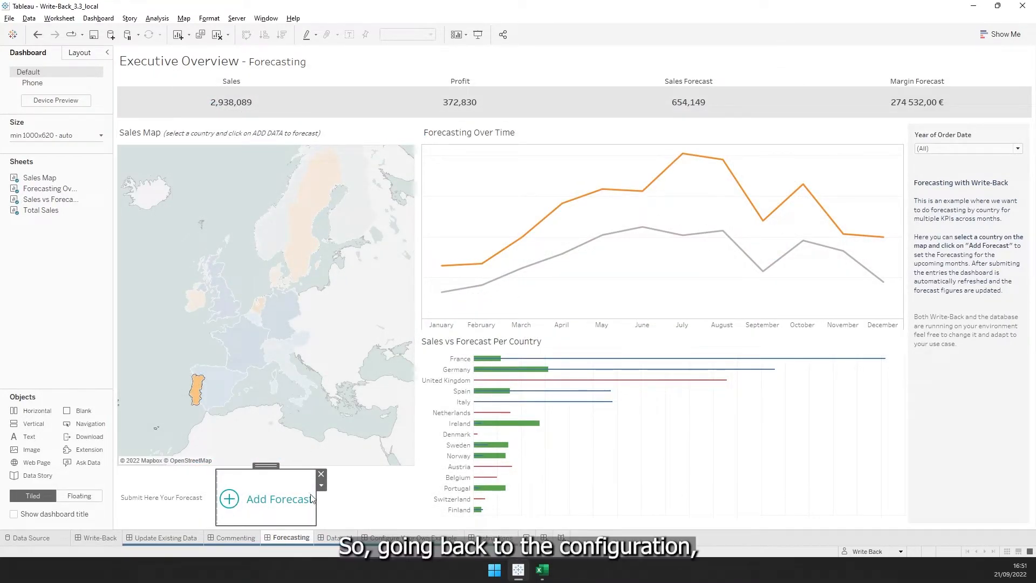
Step: Open the extension's configuration and examine its Read Only section and the field type options for SUM(Profit), without changing them
left_click(321, 485)
left_click(356, 441)
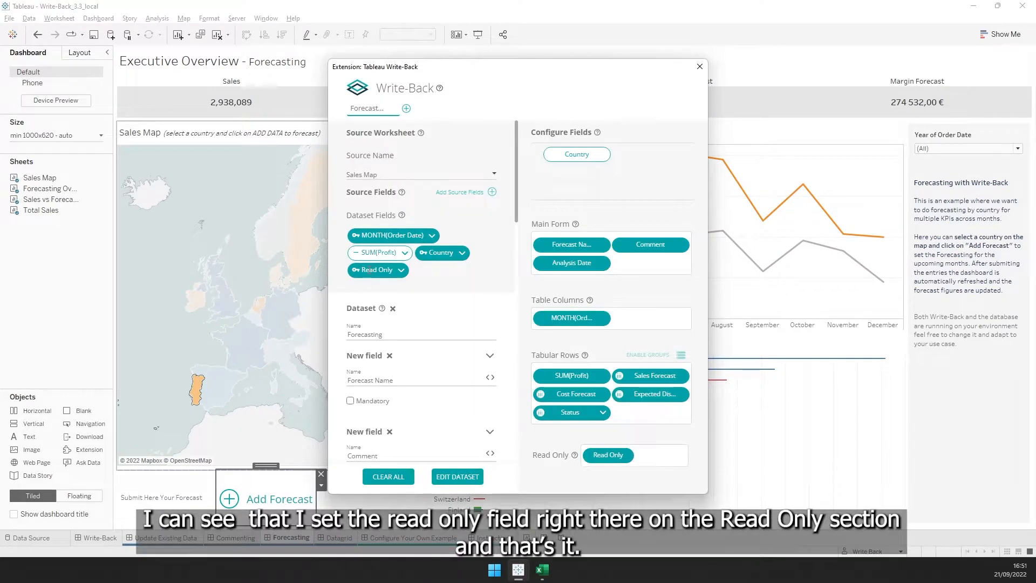
mouse_move(573, 458)
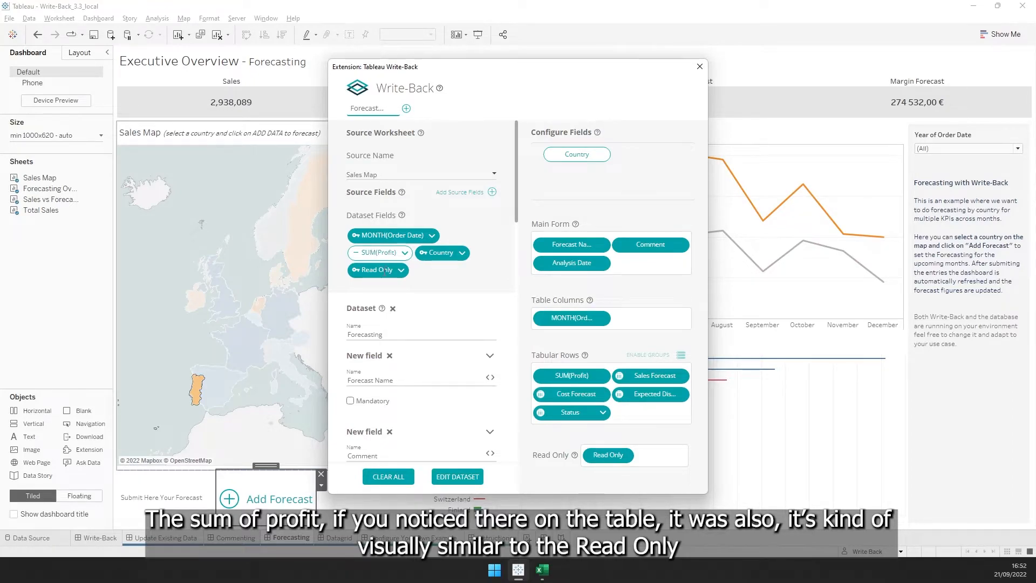
left_click(405, 252)
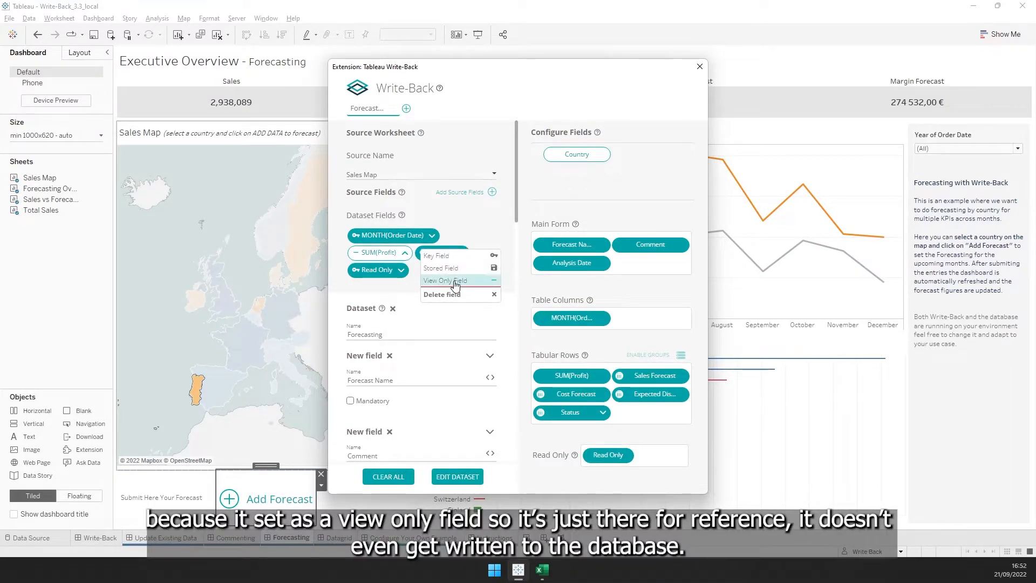
left_click(499, 234)
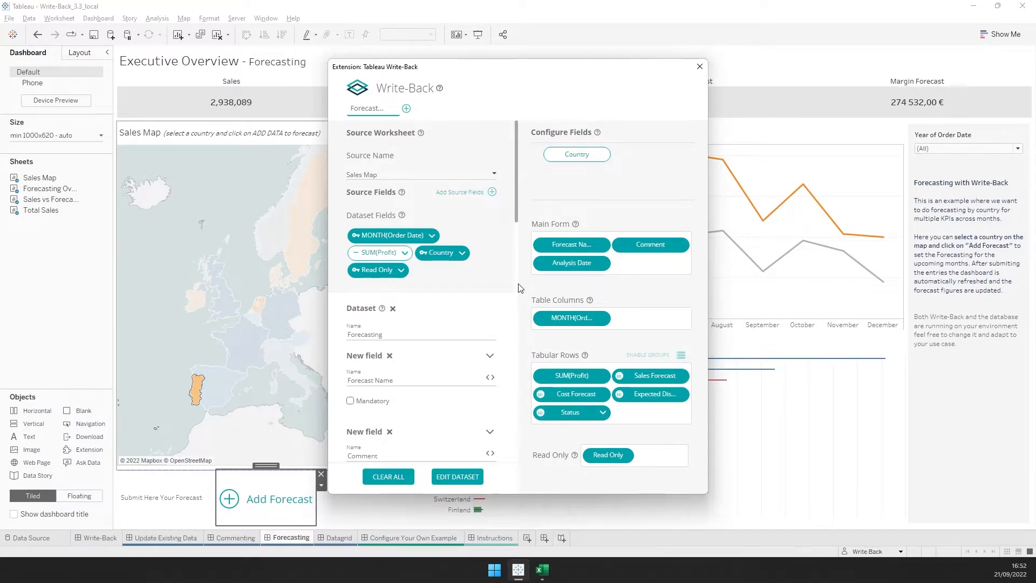
Step: Examine the settings of the Forecast Name, Comment and Analysis Date dataset fields, expanding and collapsing their details
left_click_drag(516, 196, 510, 248)
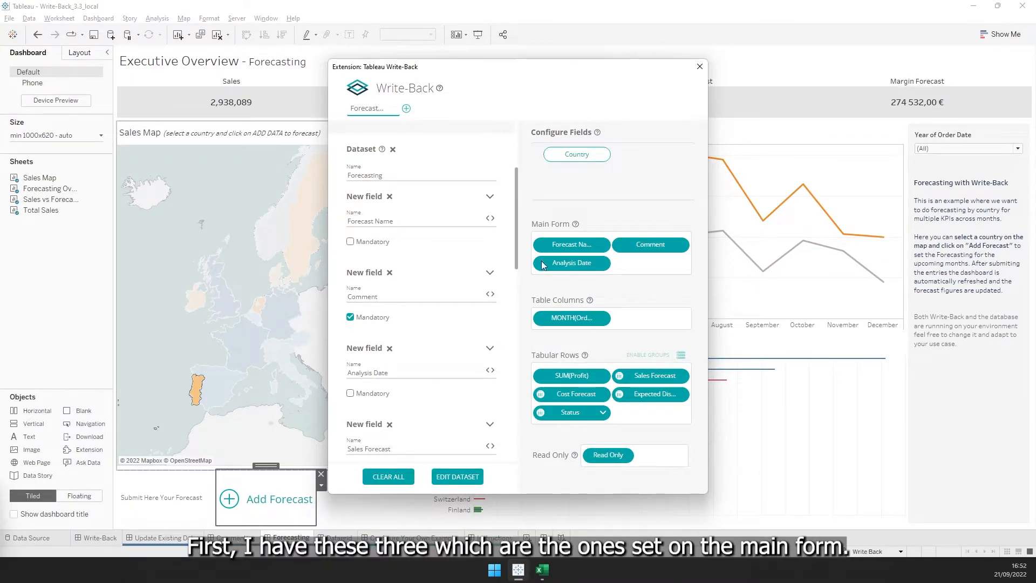
left_click(490, 197)
left_click(490, 197)
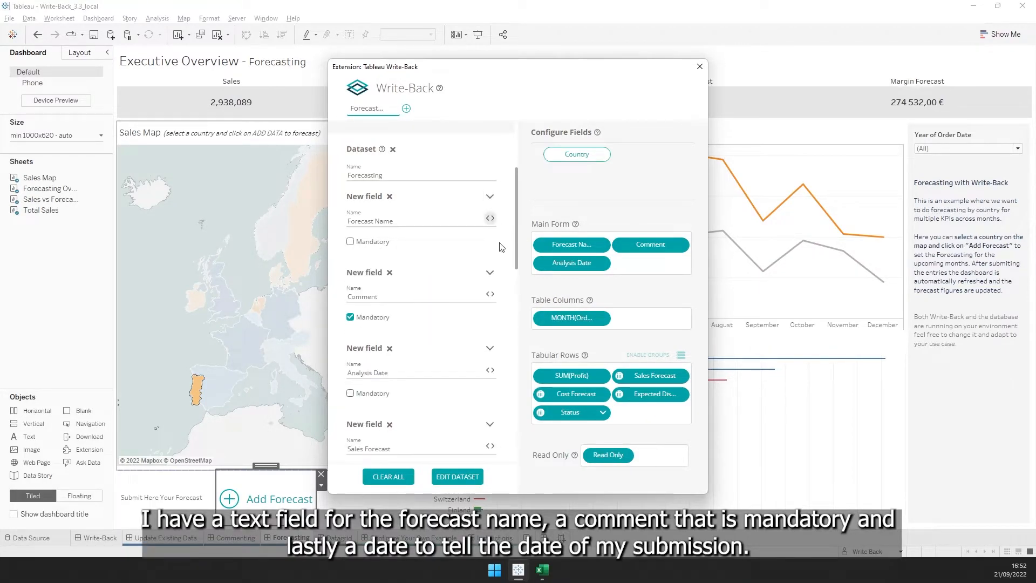
scroll(489, 273, "down", 2)
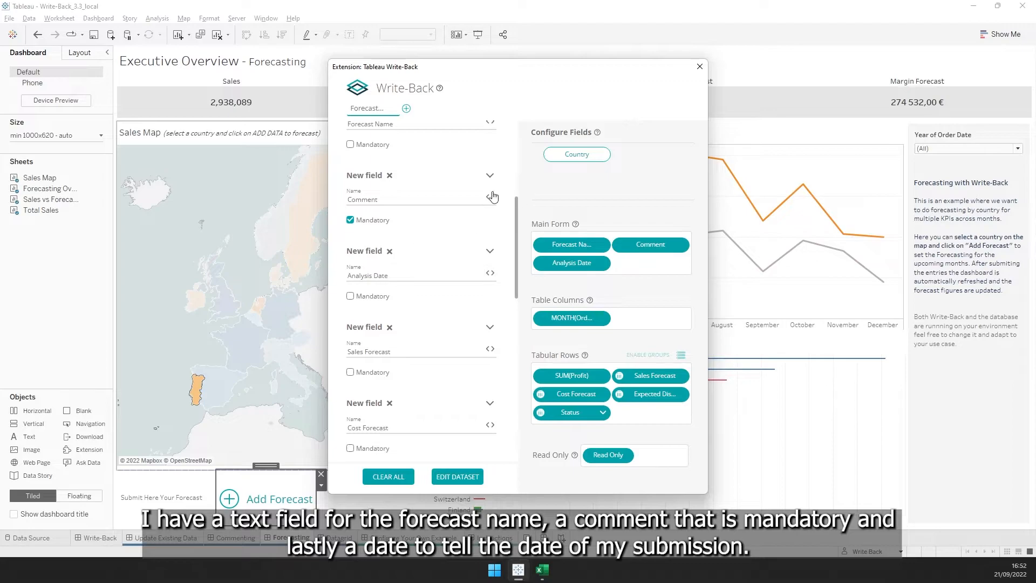
left_click(490, 176)
left_click(489, 176)
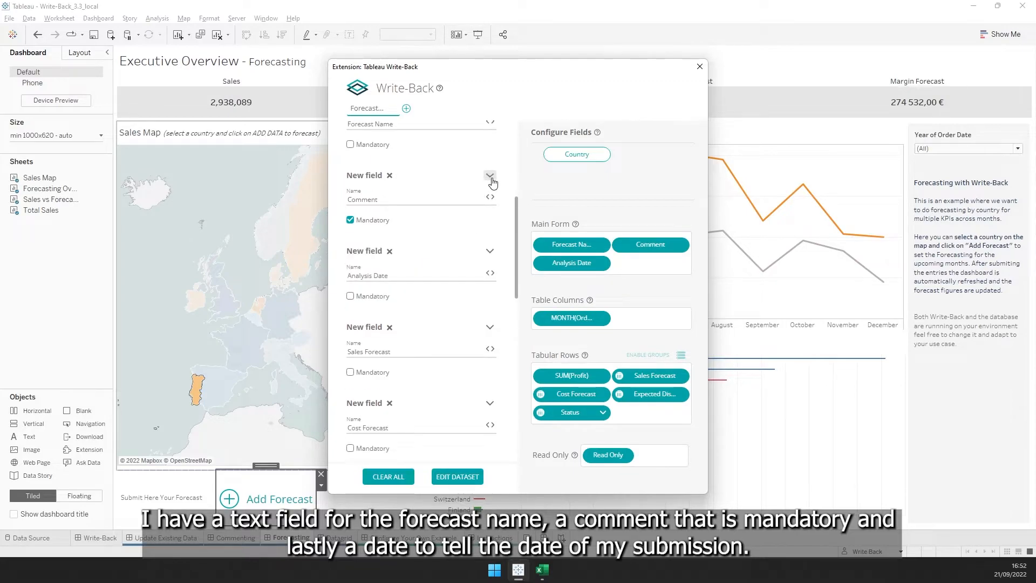
left_click(489, 251)
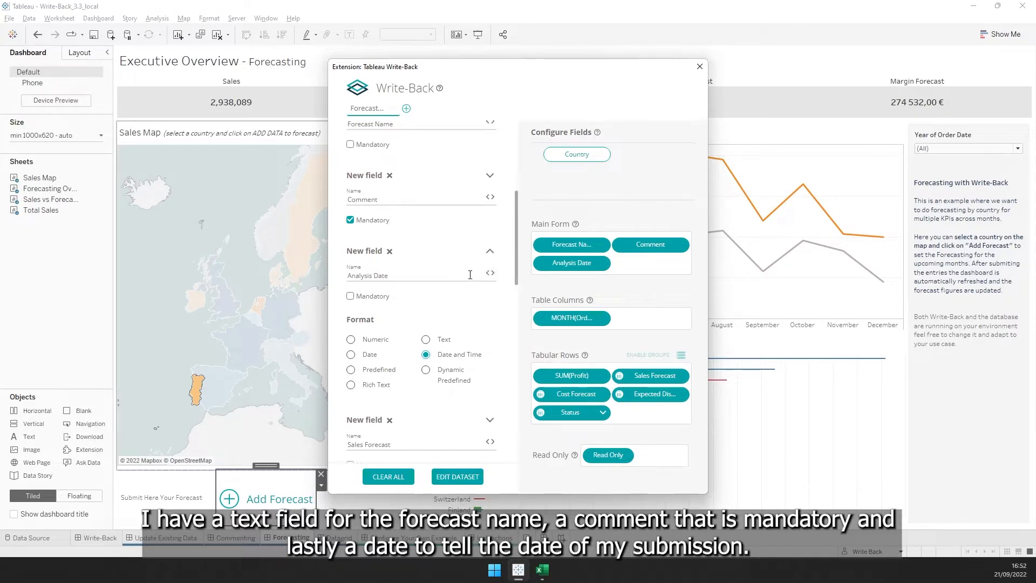
left_click(489, 251)
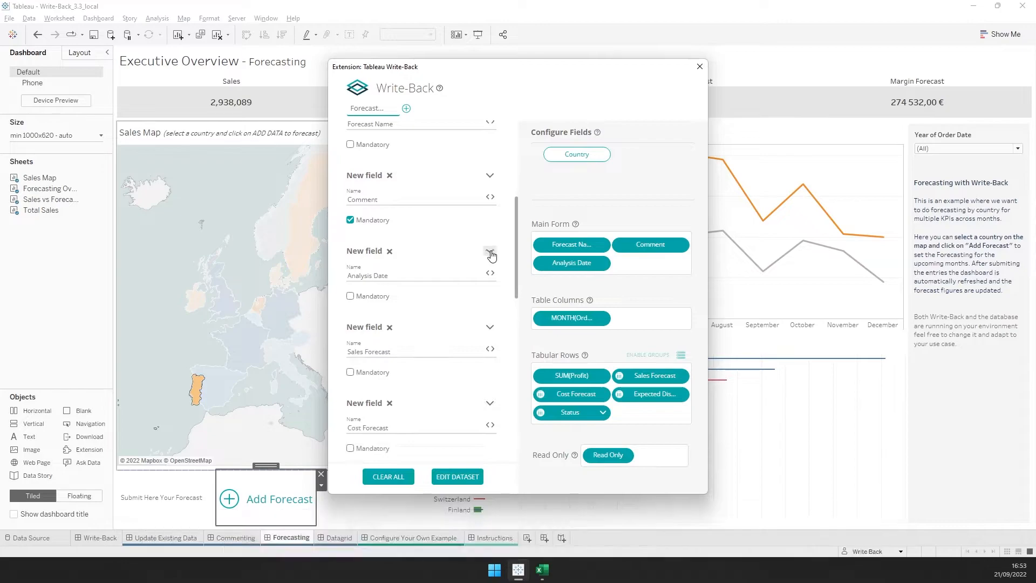
Step: Review the Sales Forecast, Cost Forecast, Expected Discount and Status fields, including Status's predefined values, and collapse the Status details
scroll(477, 262, "down", 2)
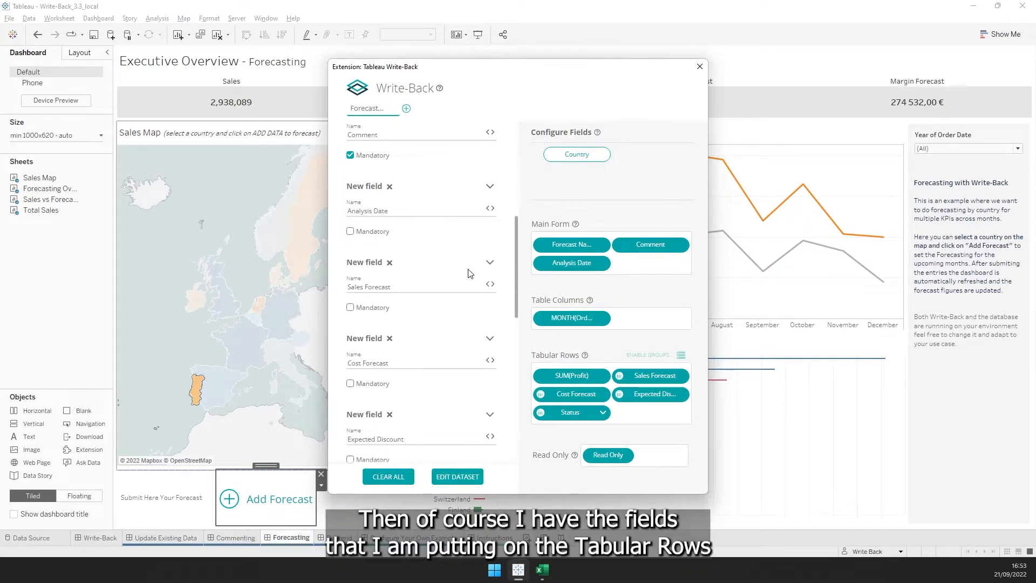
scroll(427, 269, "down", 1)
scroll(433, 257, "down", 1)
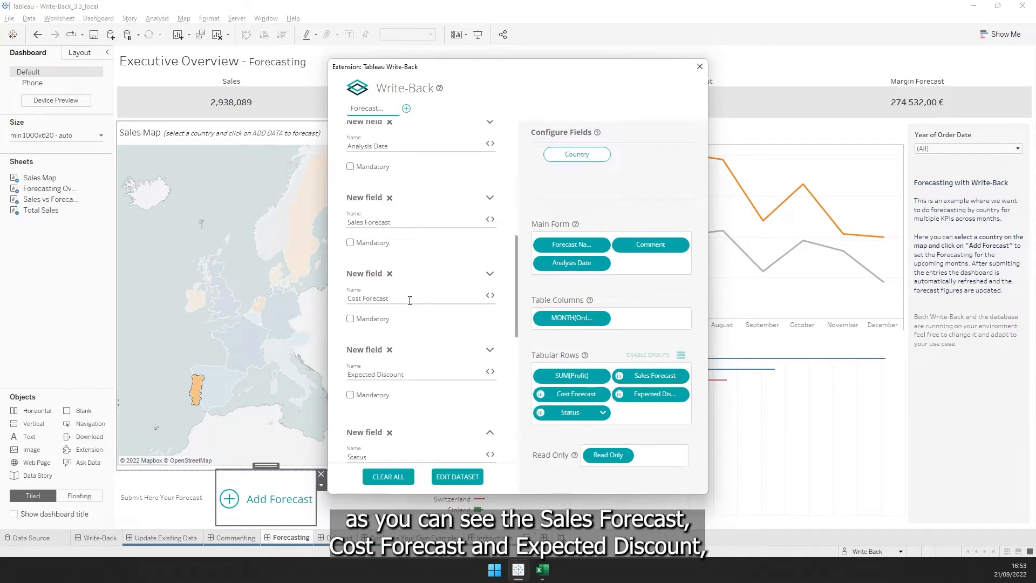
scroll(421, 360, "down", 2)
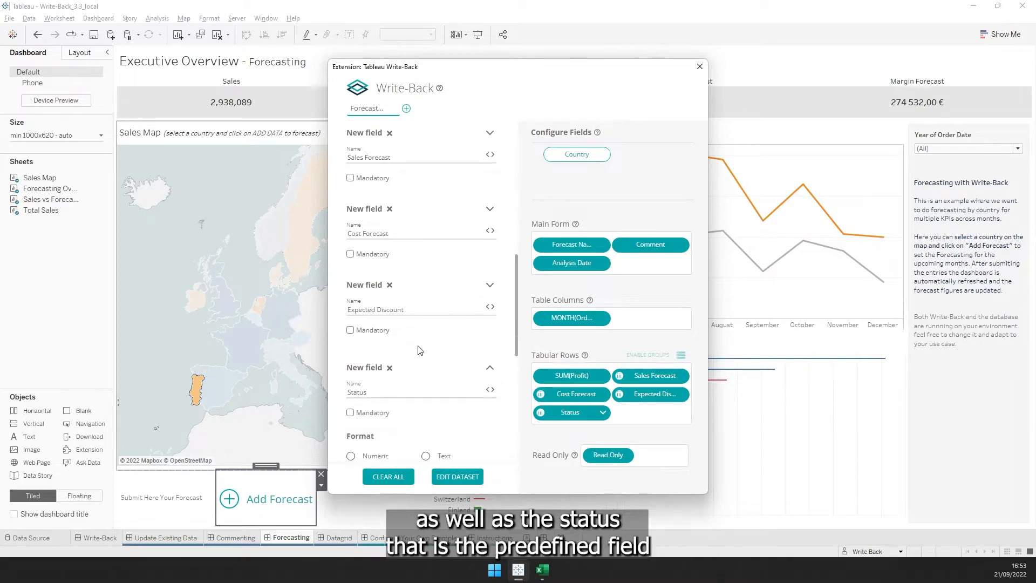
scroll(408, 390, "down", 4)
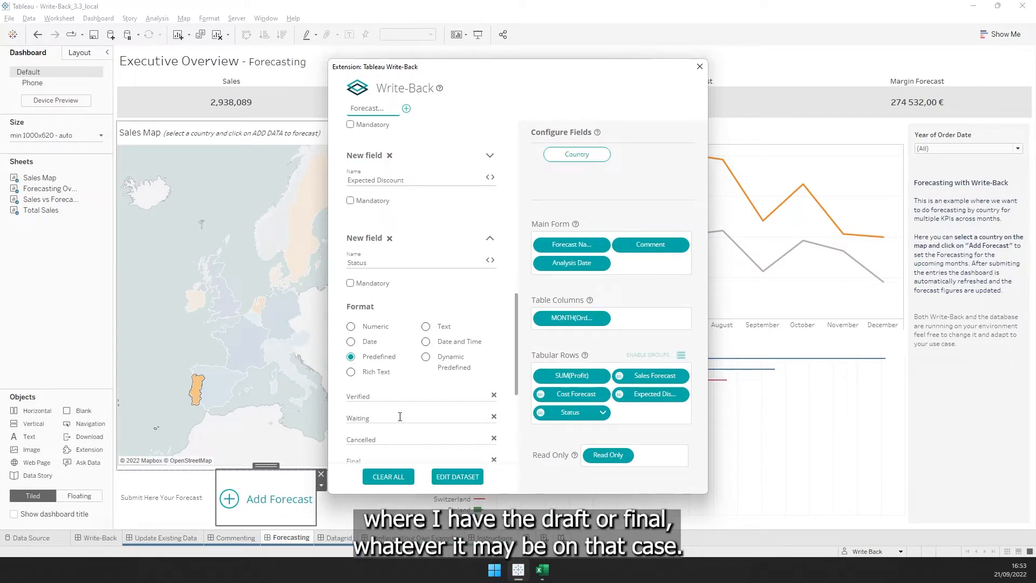
scroll(391, 416, "down", 1)
scroll(390, 373, "down", 1)
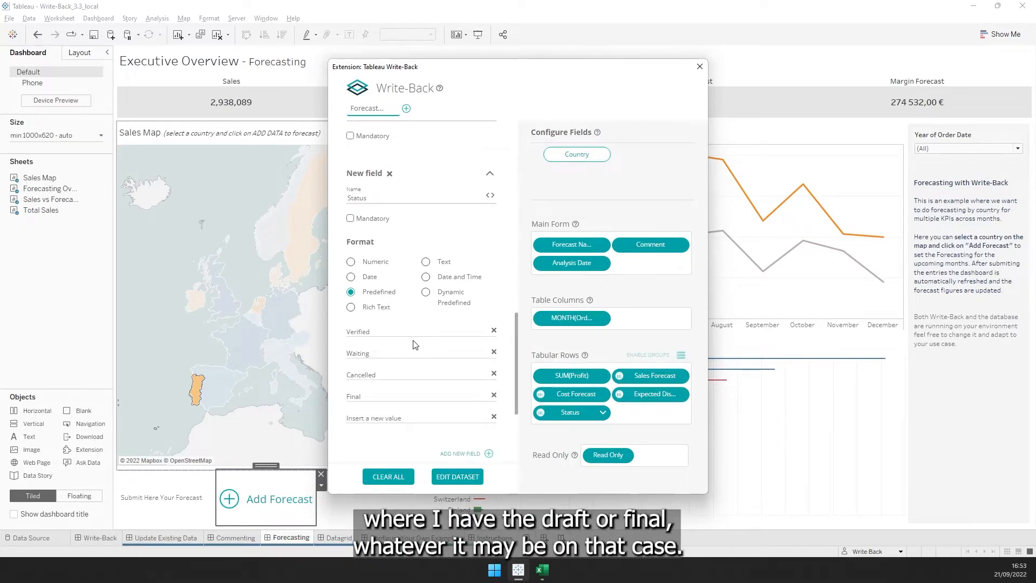
scroll(416, 335, "up", 5)
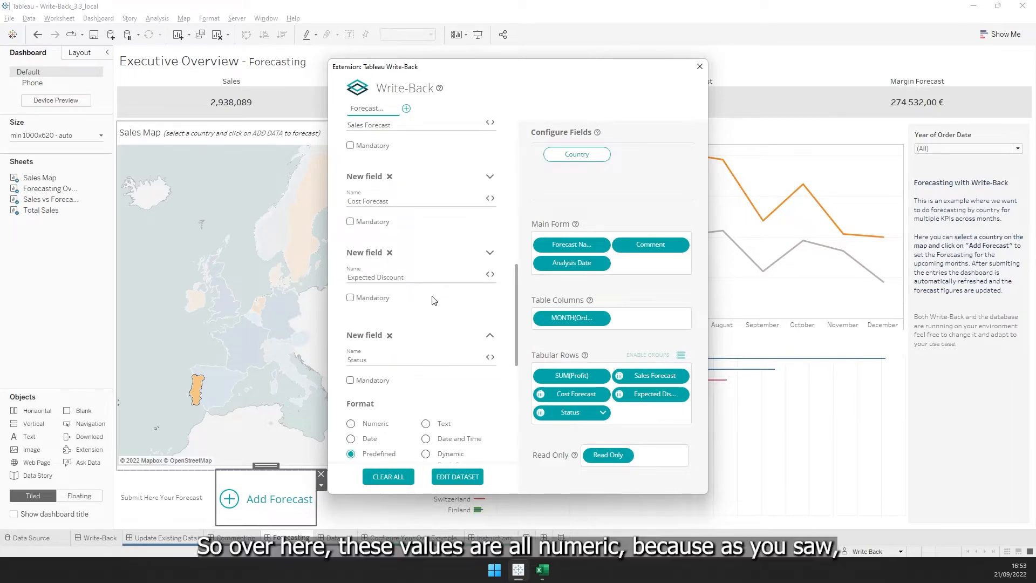
scroll(436, 245, "up", 1)
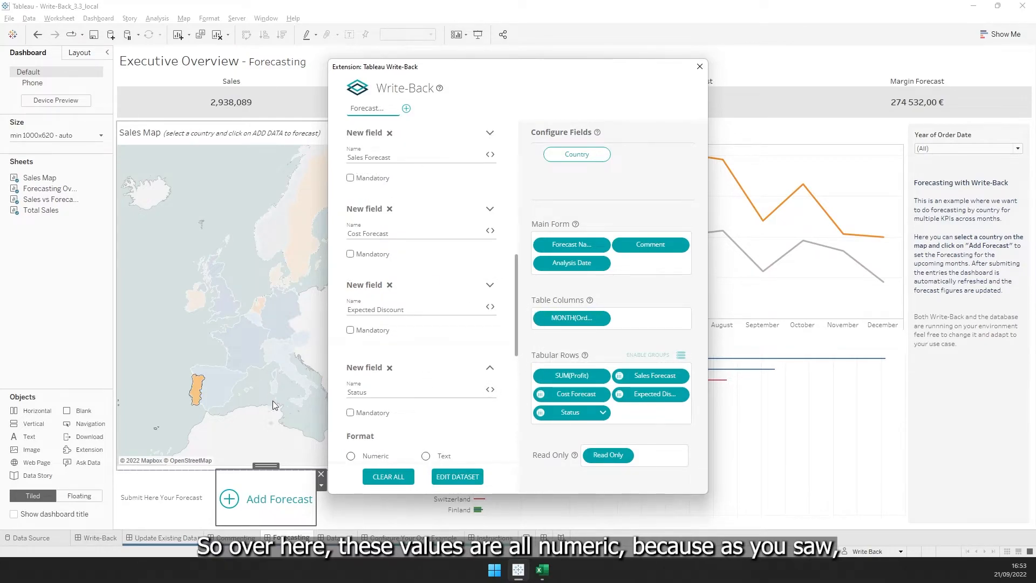
scroll(451, 297, "down", 2)
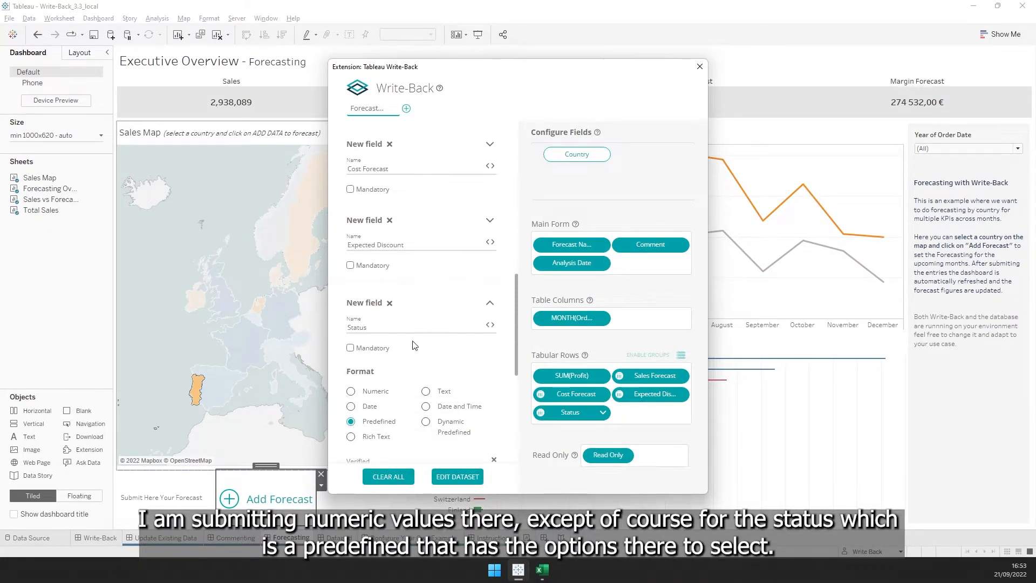
left_click(492, 305)
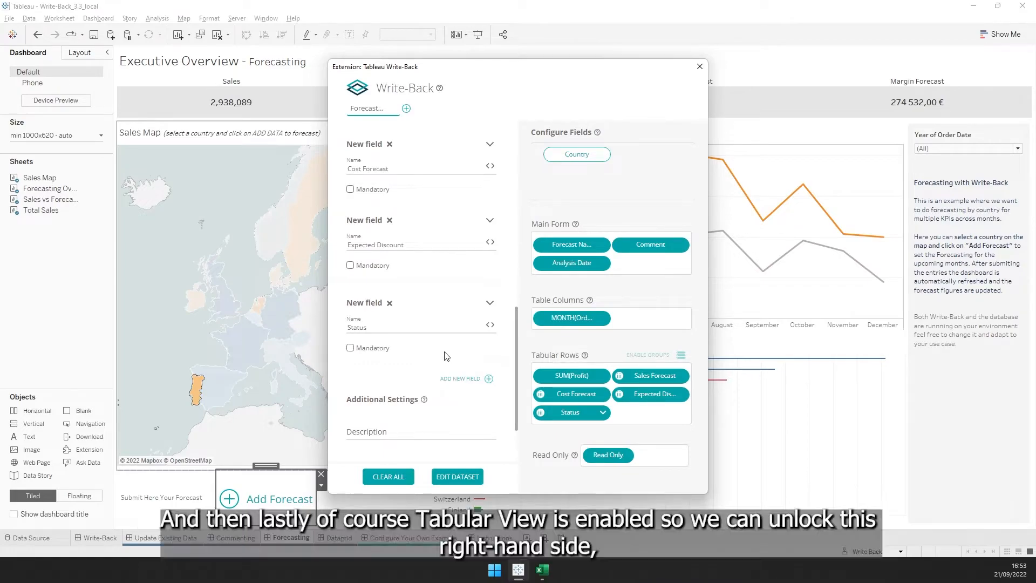
Step: Examine the Tabular View option under Additional Settings and expand Dashboard Settings to view its options
scroll(478, 342, "down", 2)
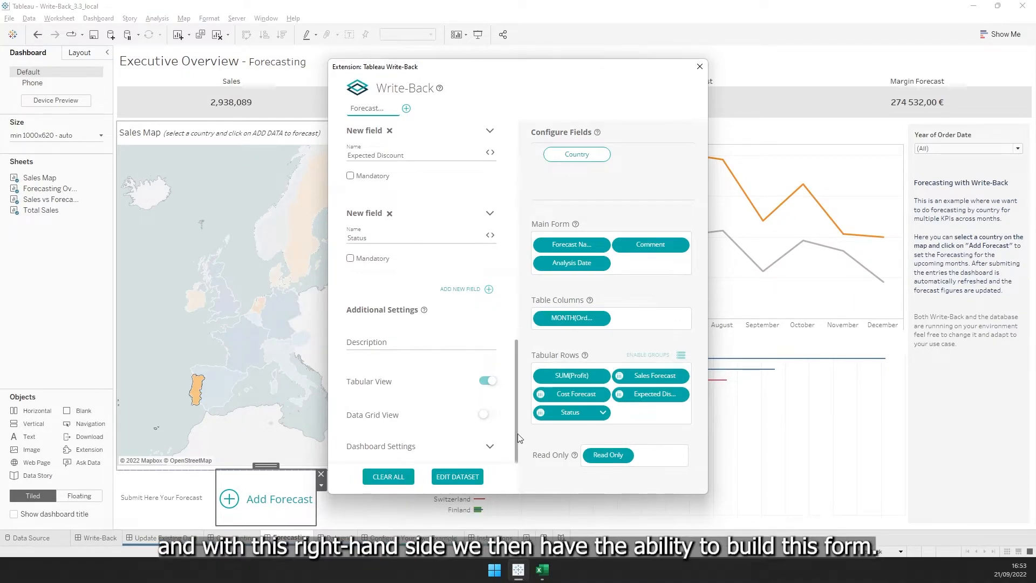
left_click(489, 447)
scroll(493, 432, "down", 2)
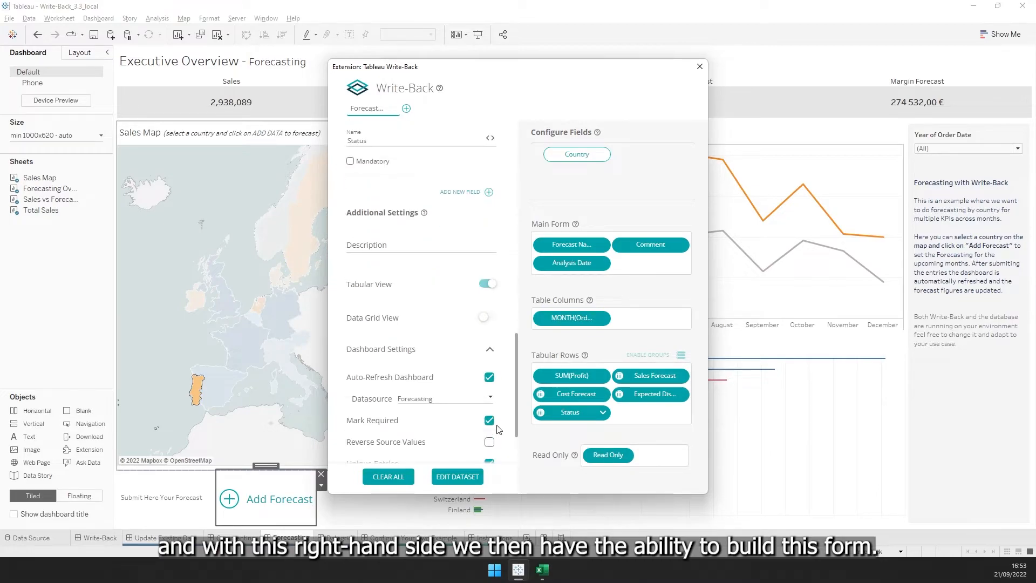
scroll(497, 428, "up", 1)
scroll(465, 326, "up", 6)
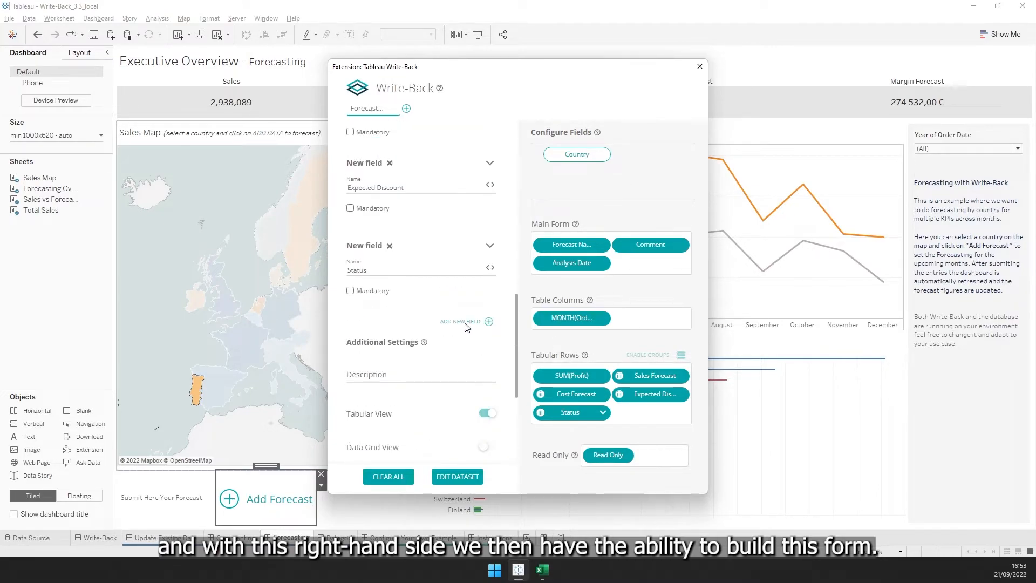
Step: Move MONTH(Order Date) from Table Columns up to Configure Fields and put it back in Table Columns
scroll(509, 330, "up", 1)
left_click_drag(571, 317, 639, 181)
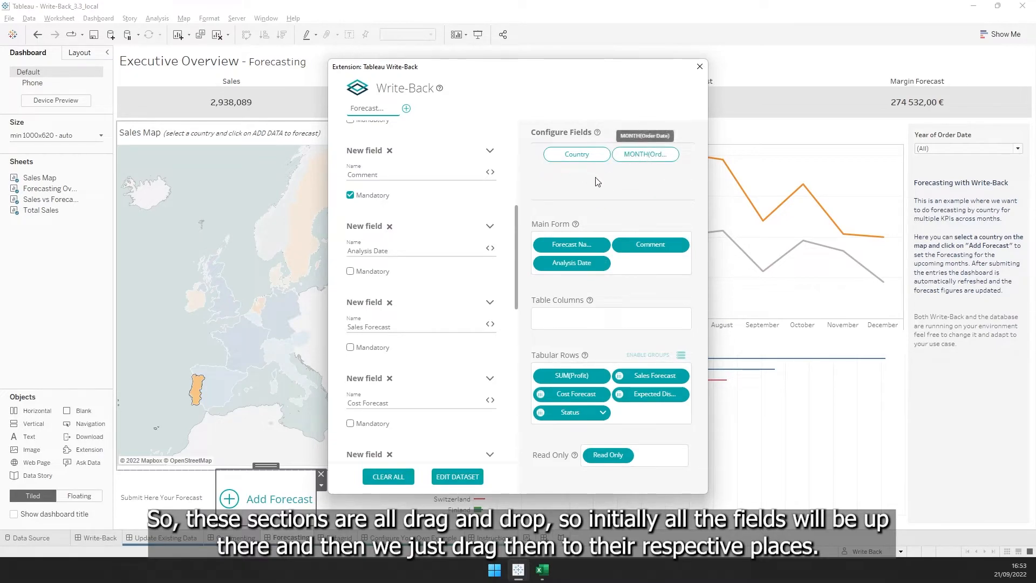
left_click_drag(645, 155, 582, 317)
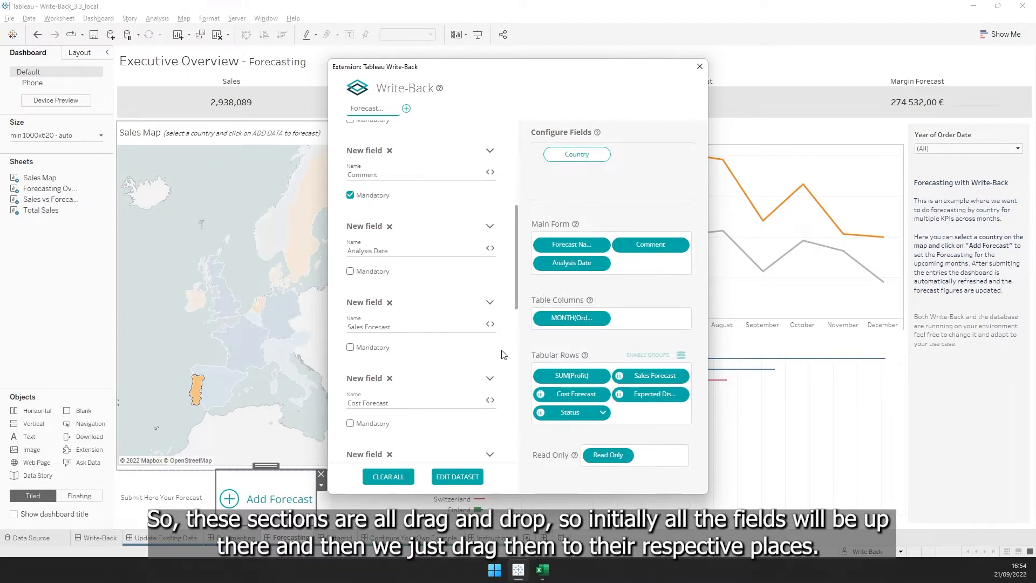
Step: Check MONTH(Order Date) in Table Columns, close the configuration, view the month columns in Portugal's forecast form, and close the form
scroll(503, 354, "up", 5)
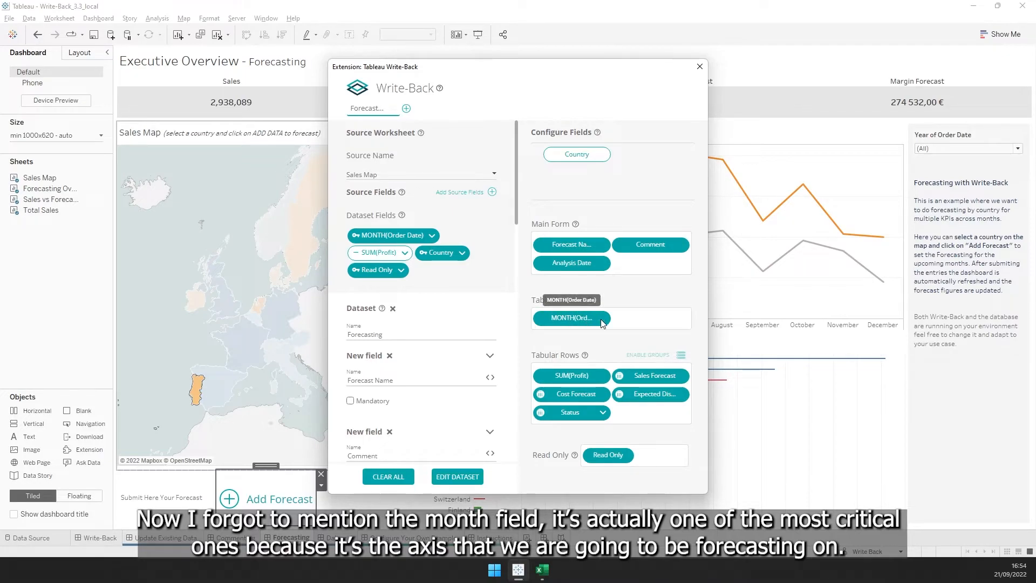
mouse_move(591, 326)
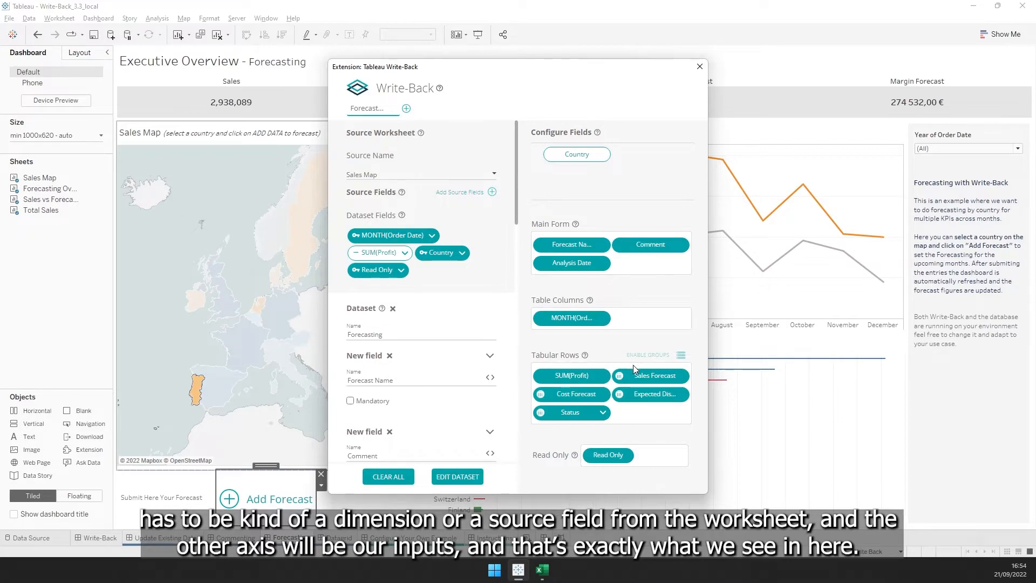
left_click(700, 66)
left_click(276, 491)
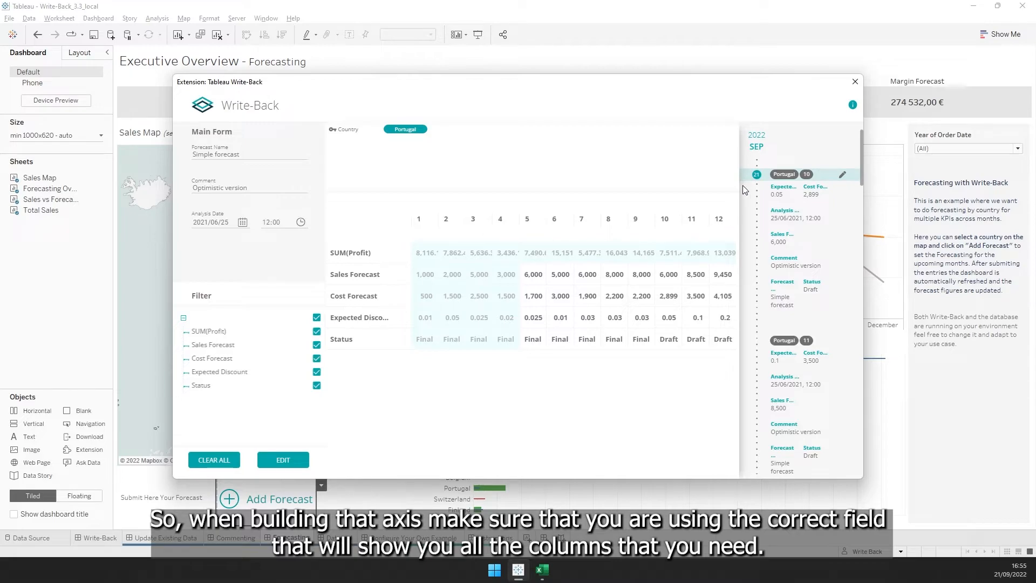
left_click(856, 83)
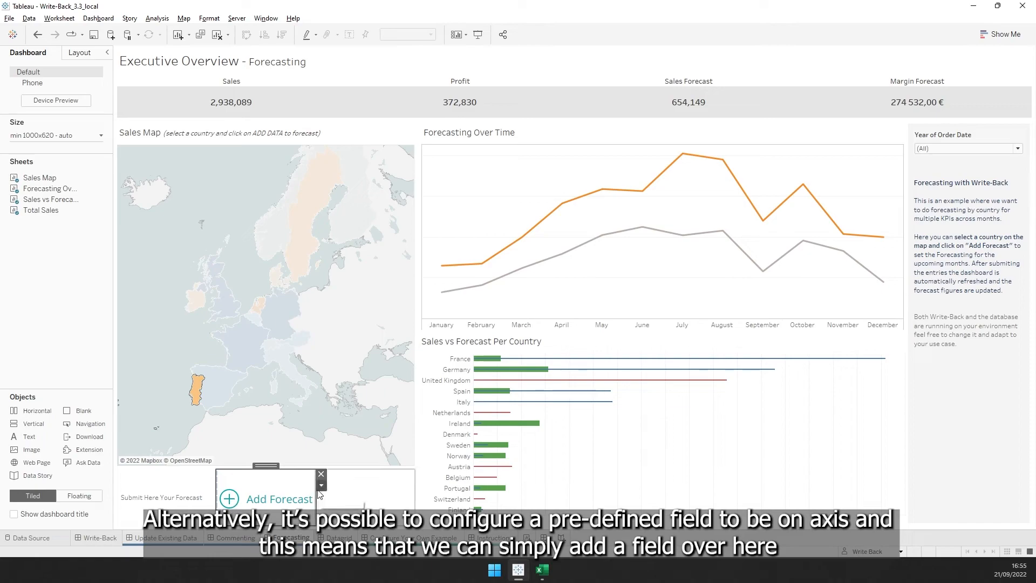
Step: Reopen the extension's configuration and add a new dataset field named "Pred on axis" with the Predefined format
left_click(321, 486)
left_click(340, 441)
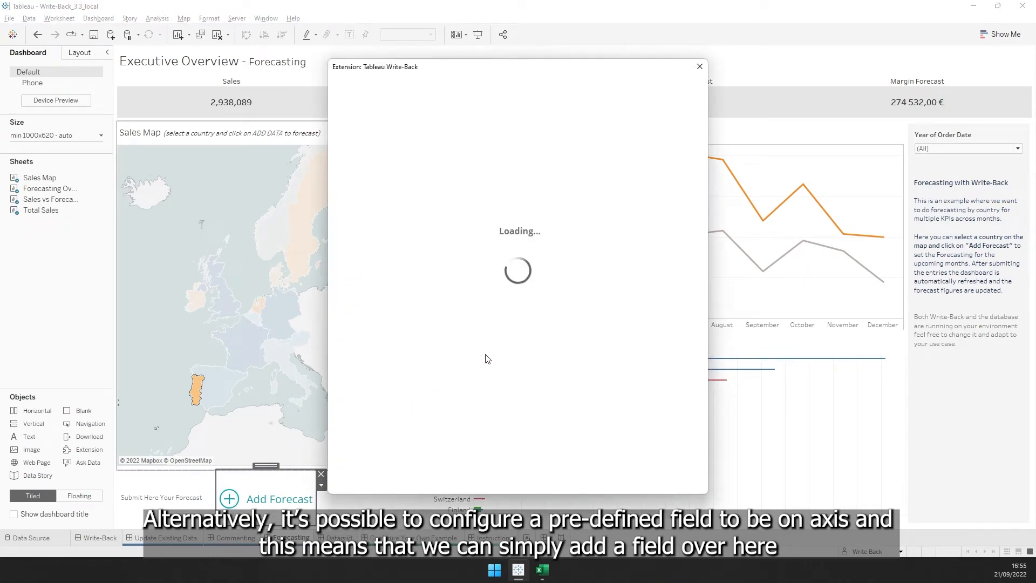
scroll(500, 332, "down", 5)
scroll(499, 332, "down", 10)
left_click(489, 289)
left_click(387, 208)
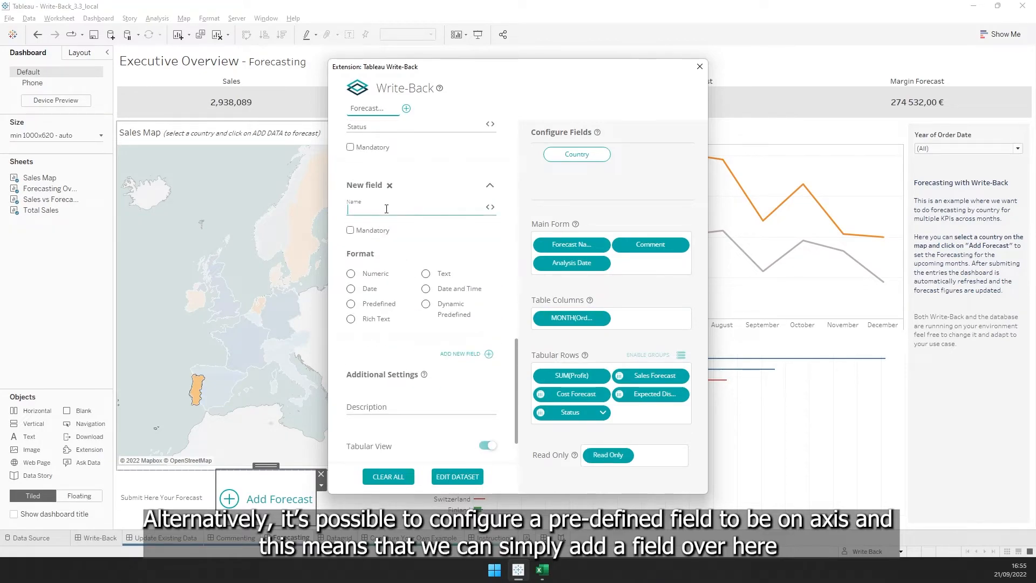
type("Pred on axis")
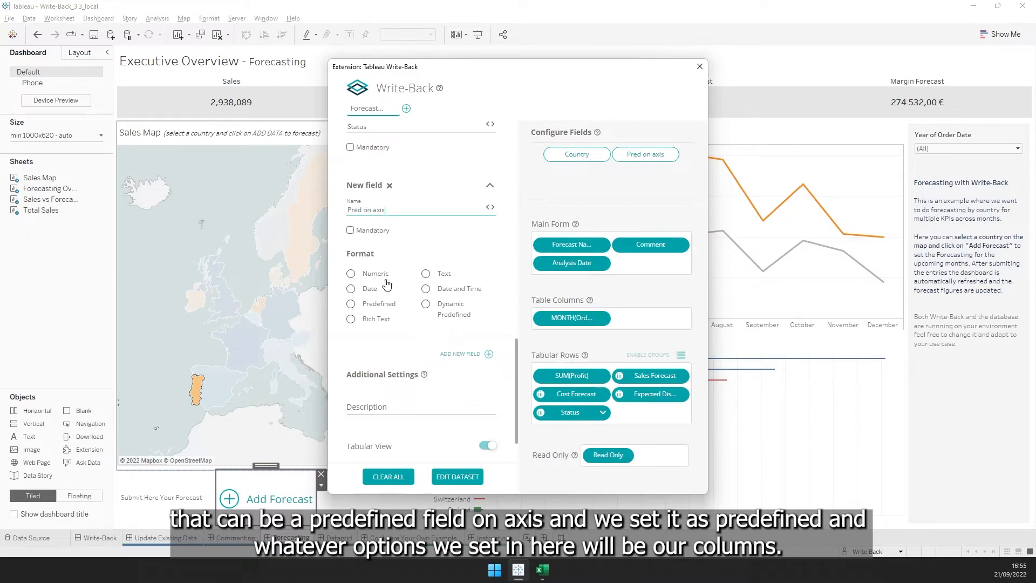
left_click(377, 304)
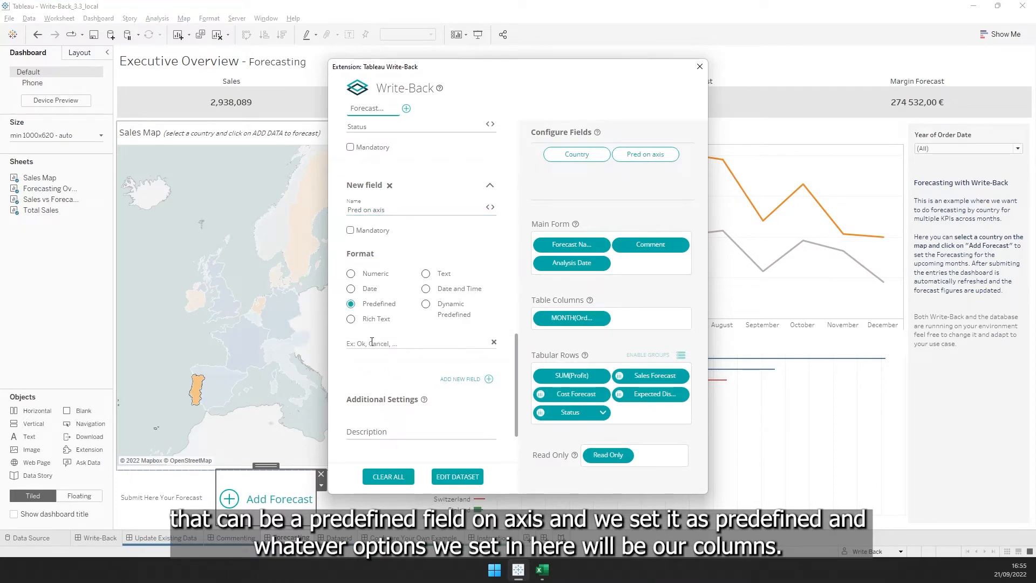
Step: Enter a, b and c as the predefined values of the "Pred on axis" field
left_click(372, 342)
type("a")
left_click(371, 365)
type("b")
left_click(371, 386)
type("c")
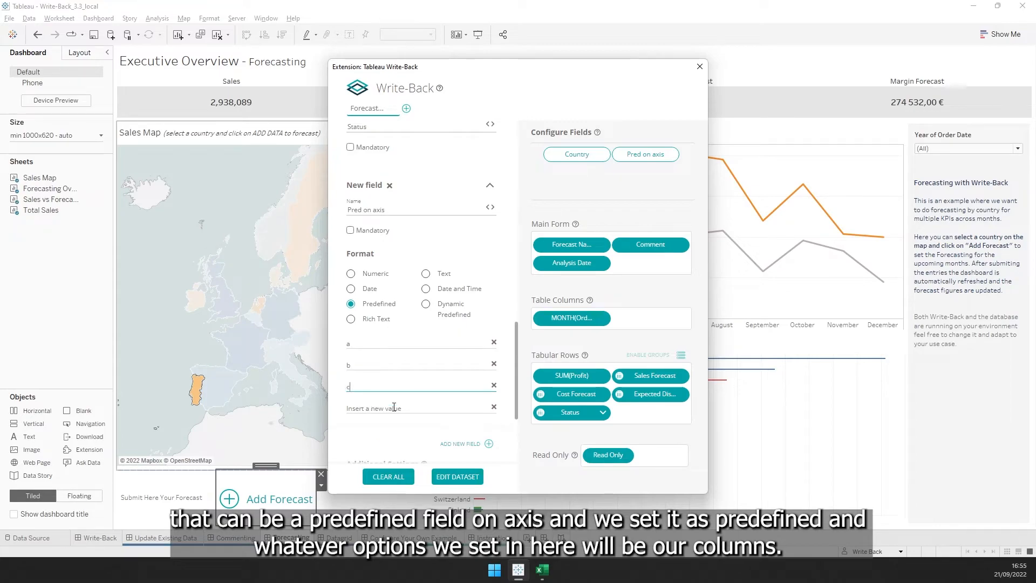
Step: Place the "Pred on axis" field in Table Columns beside MONTH(Order Date) and show its axis entry options
left_click_drag(659, 155, 626, 323)
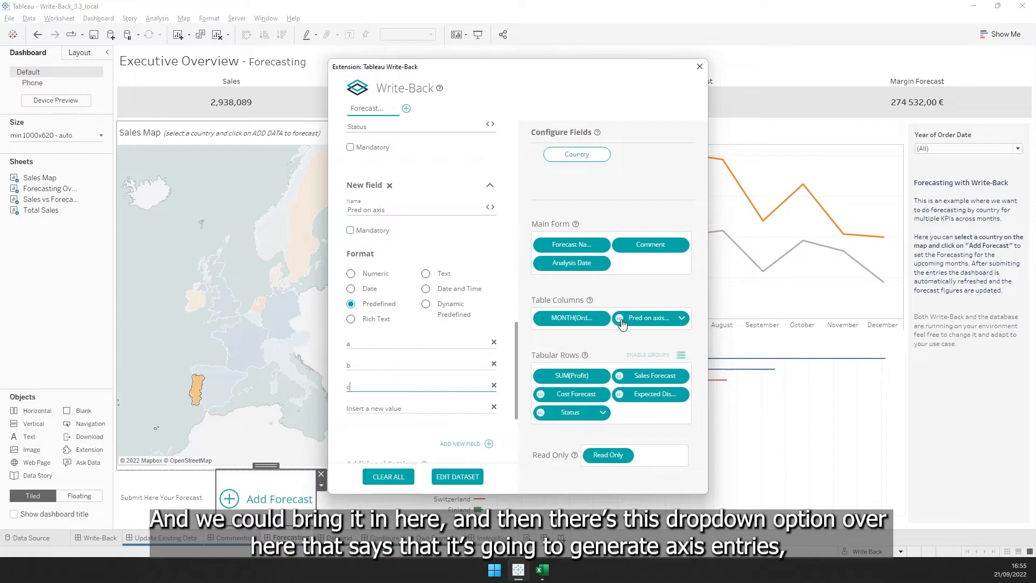
left_click(682, 320)
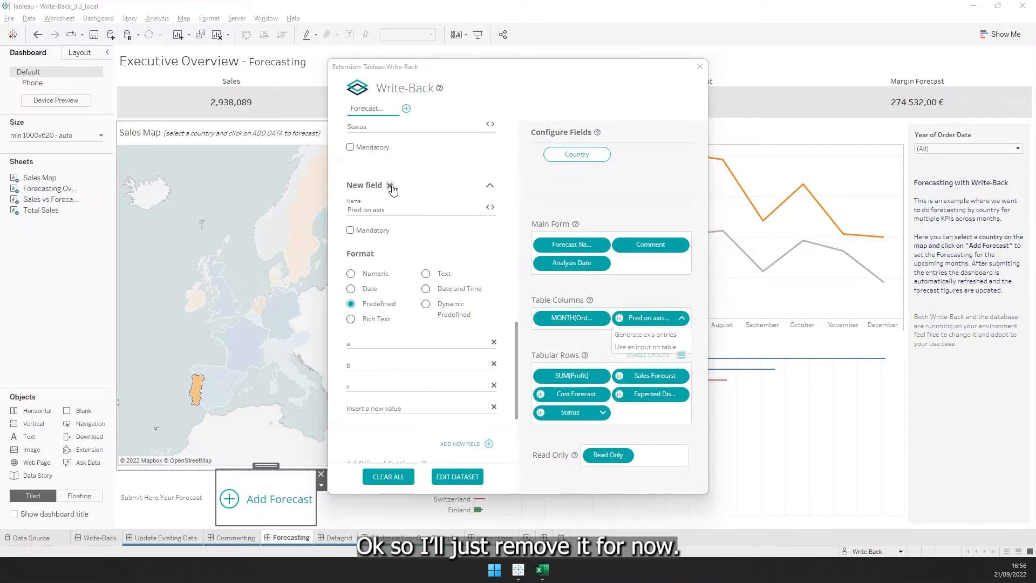
Step: Remove the "Pred on axis" field from the Forecasting dataset and return to the start of the field configuration
left_click(390, 186)
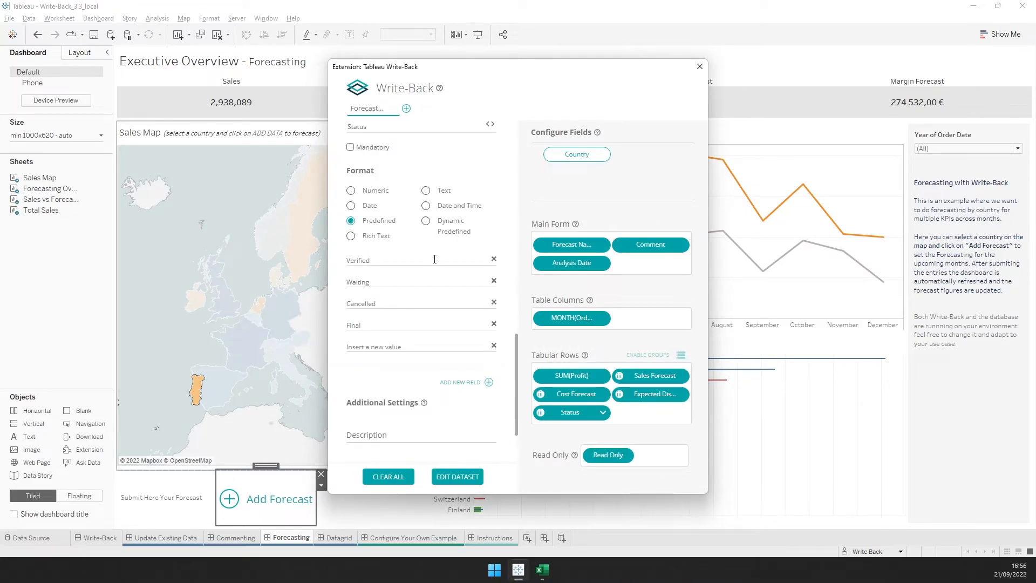
scroll(470, 350, "up", 10)
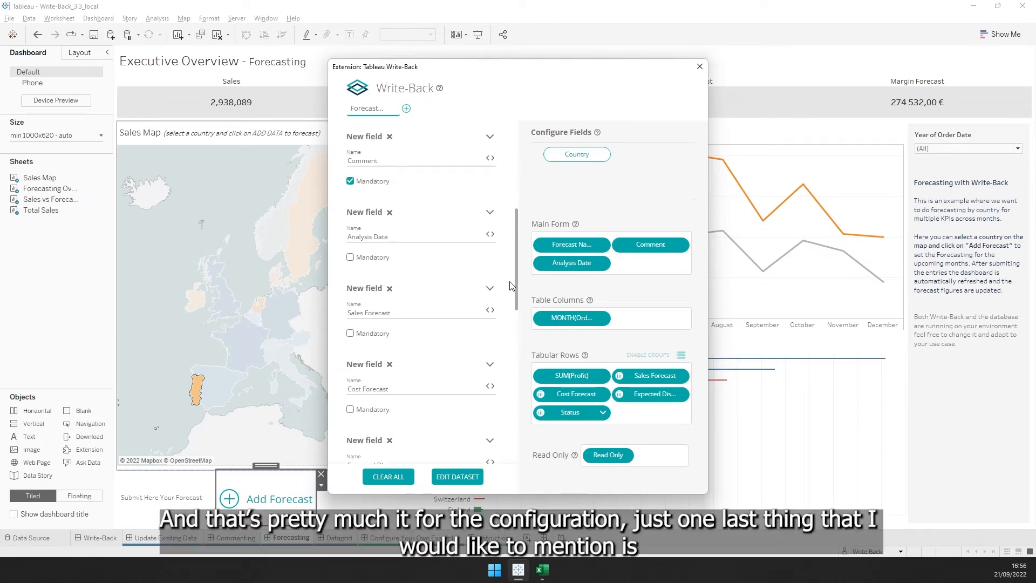
scroll(512, 285, "up", 5)
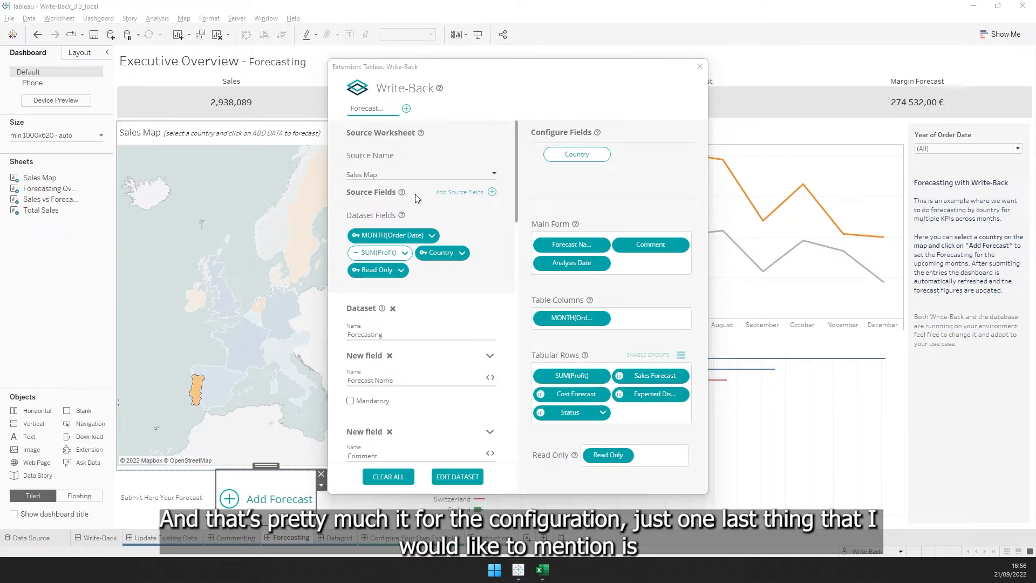
Step: Review the dataset's Additional Settings, including Auto-Refresh Dashboard and Unique Entries, and close the configuration
left_click_drag(517, 152, 505, 367)
scroll(497, 345, "down", 5)
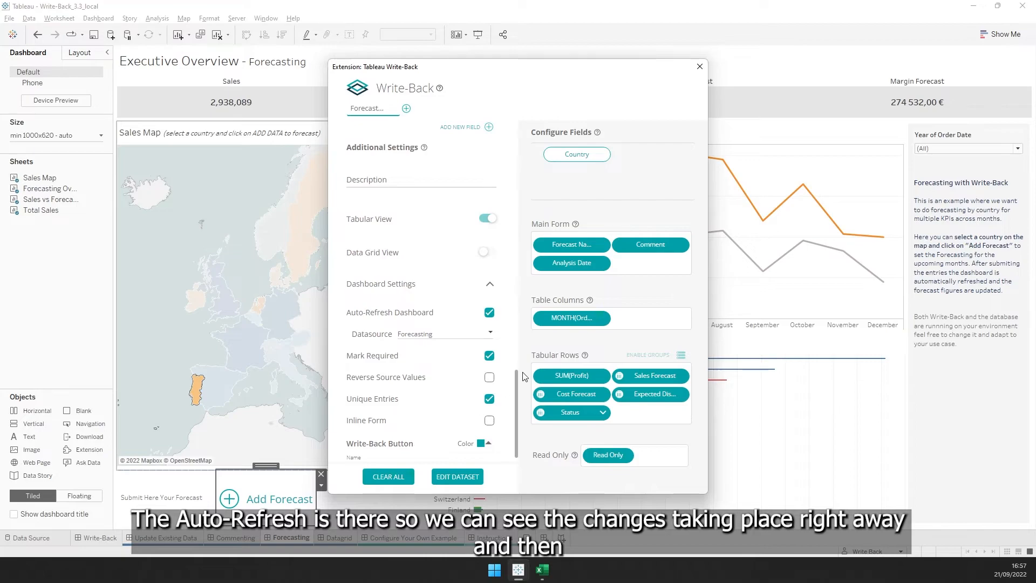
left_click(700, 67)
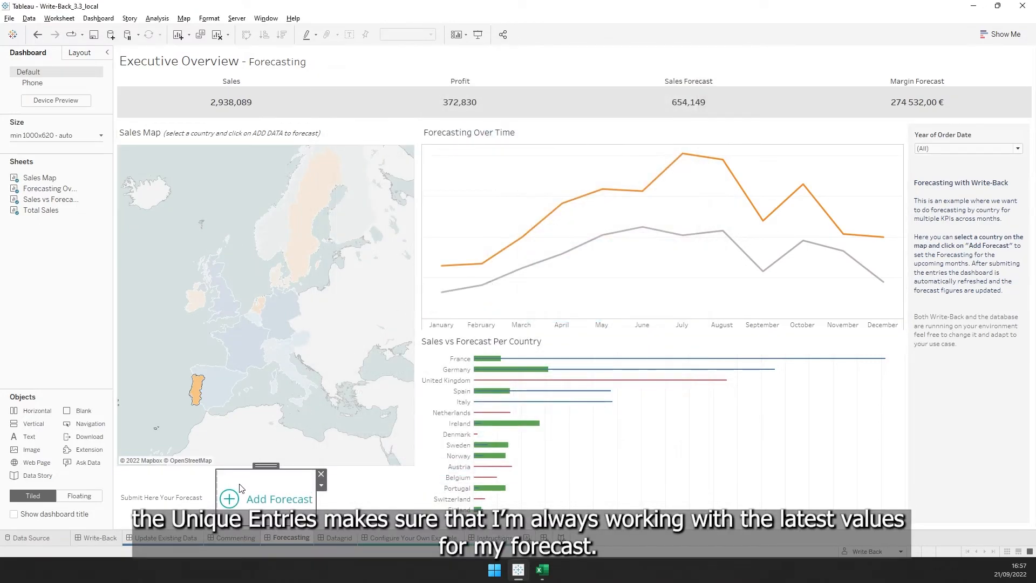
Step: View Portugal's forecast form once more, close it, and clear the dashboard selection
left_click(239, 494)
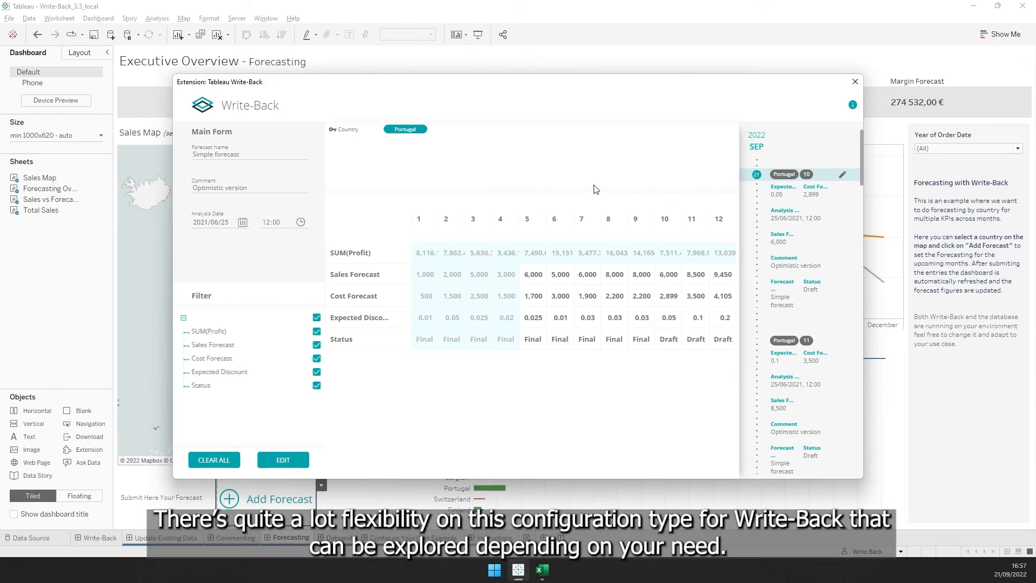
left_click(855, 82)
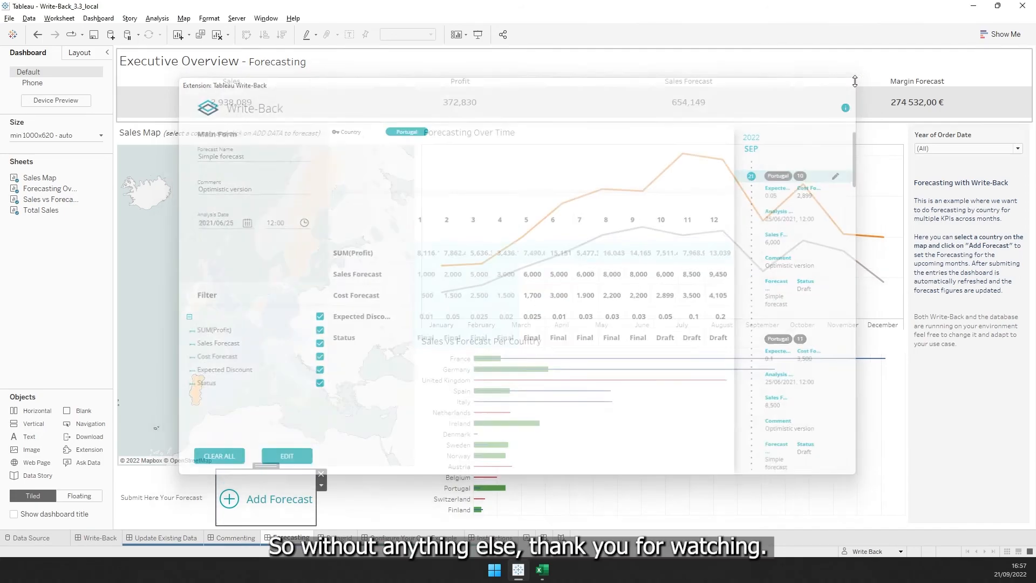
left_click(92, 334)
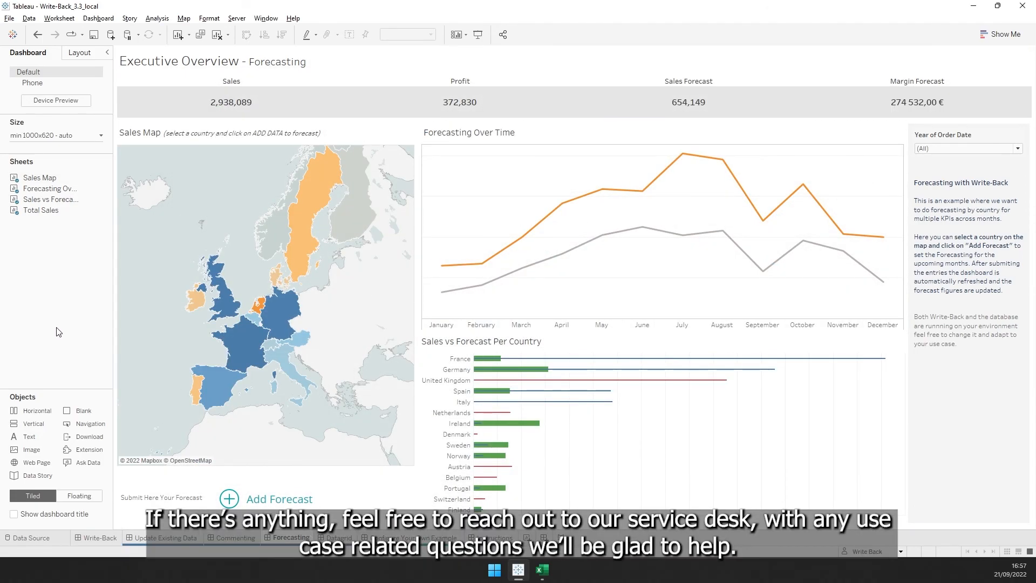